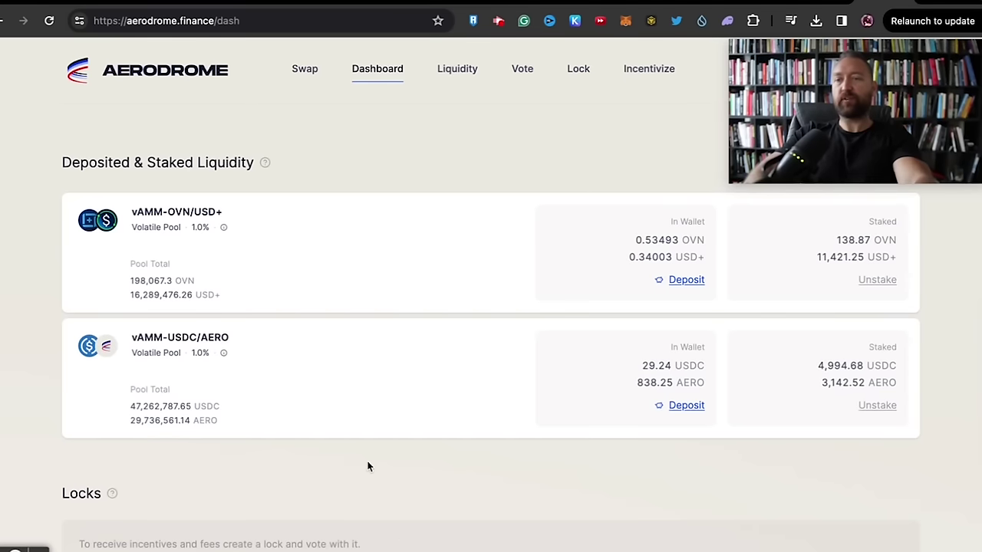
Scroll the Aerodrome dashboard down to Liquidity Rewards and back up to the top
scroll(368, 466, down, 3)
scroll(367, 466, down, 3)
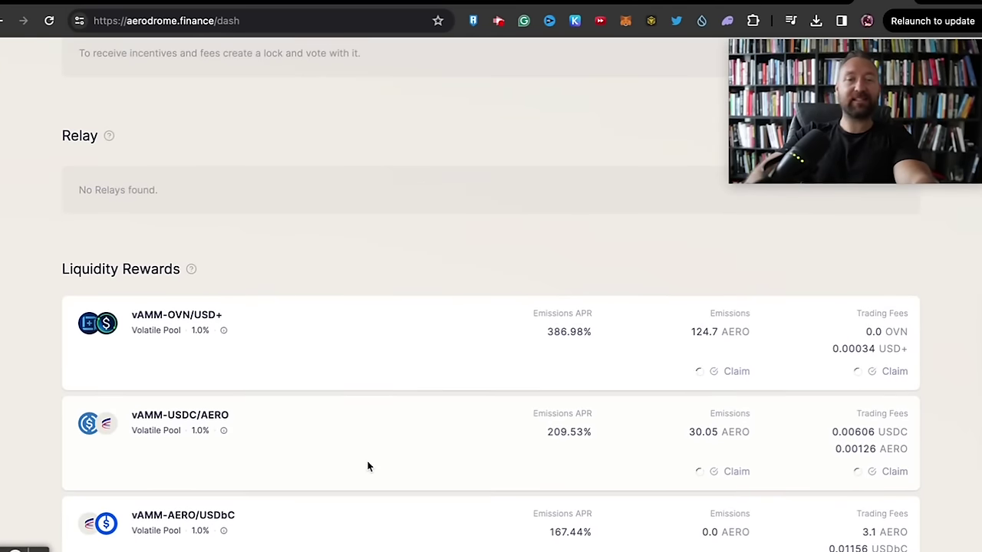
scroll(368, 467, down, 1)
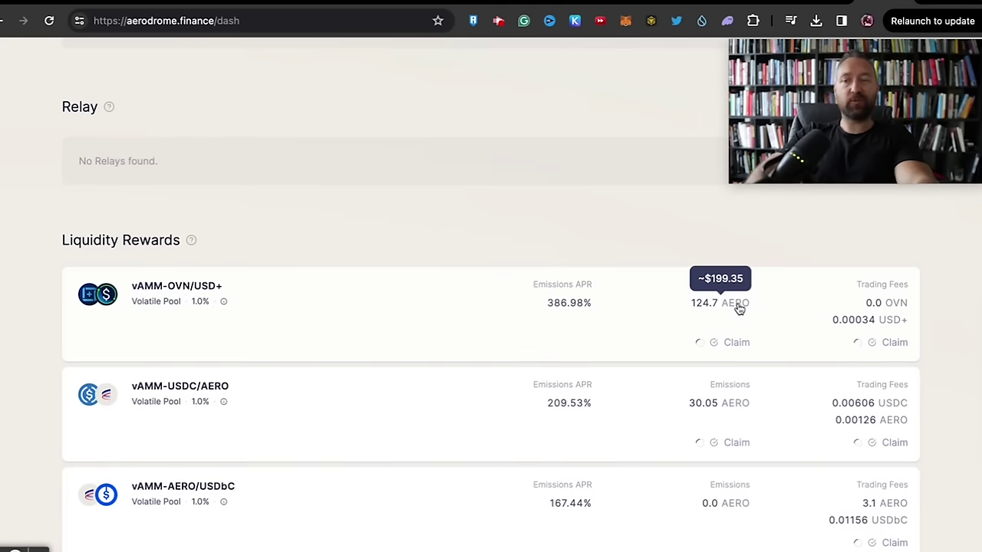
mouse_move(857, 517)
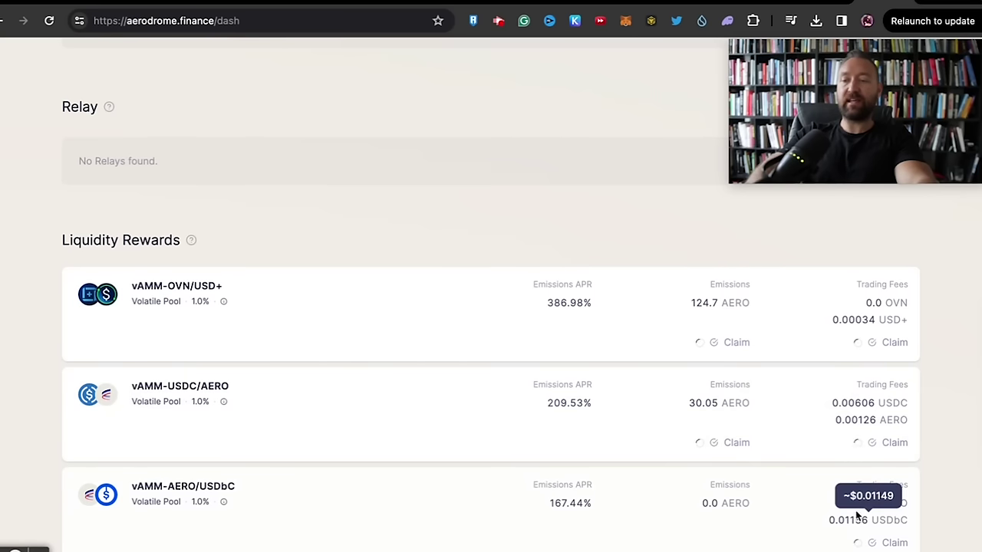
scroll(545, 175, up, 1)
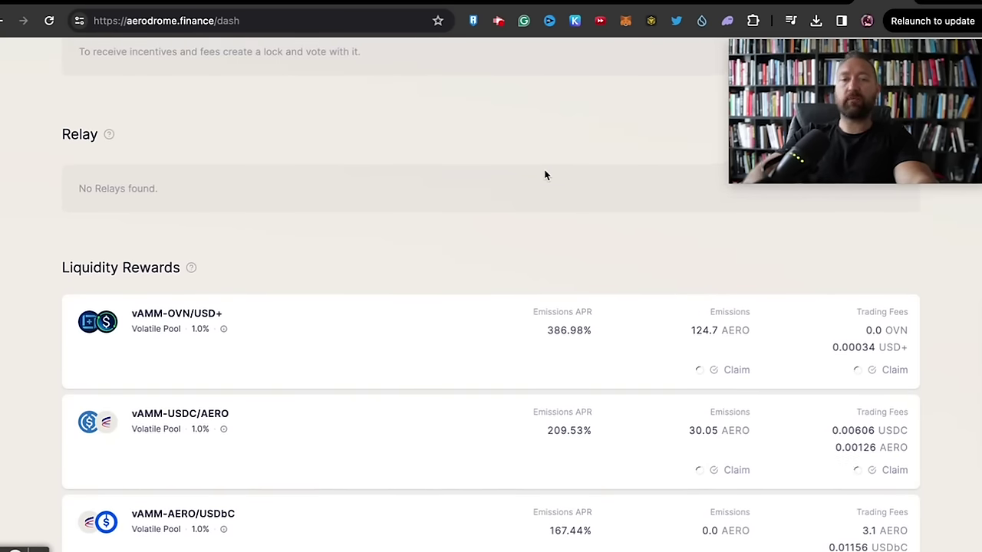
scroll(544, 175, up, 10)
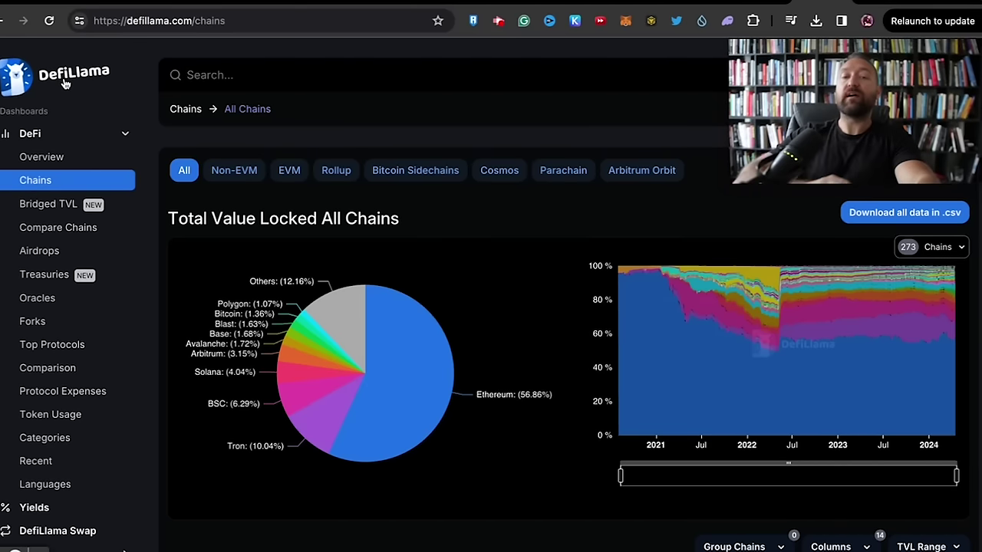
Scroll DefiLlama's all-chains page down to the chains table to reach Base
scroll(337, 305, down, 5)
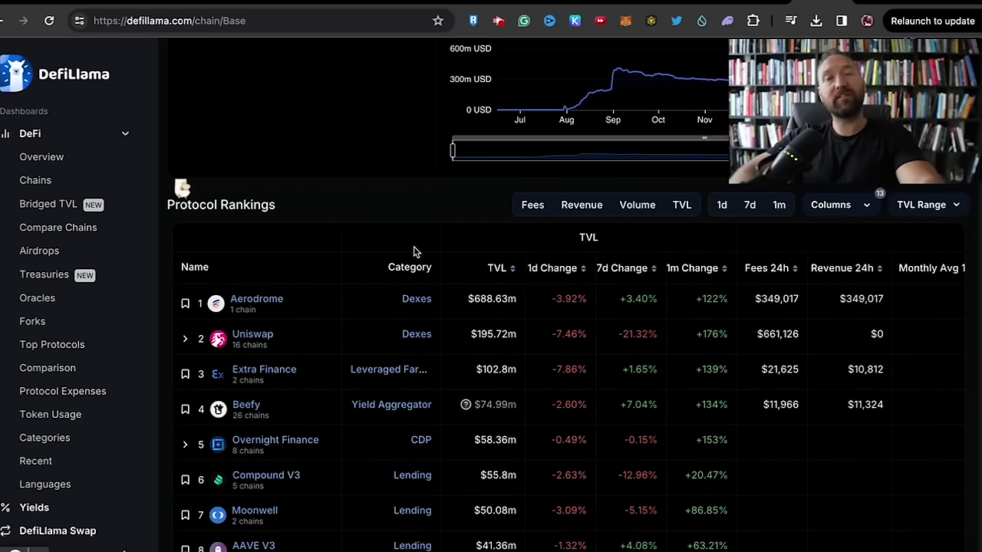
scroll(414, 252, up, 2)
scroll(414, 252, up, 1)
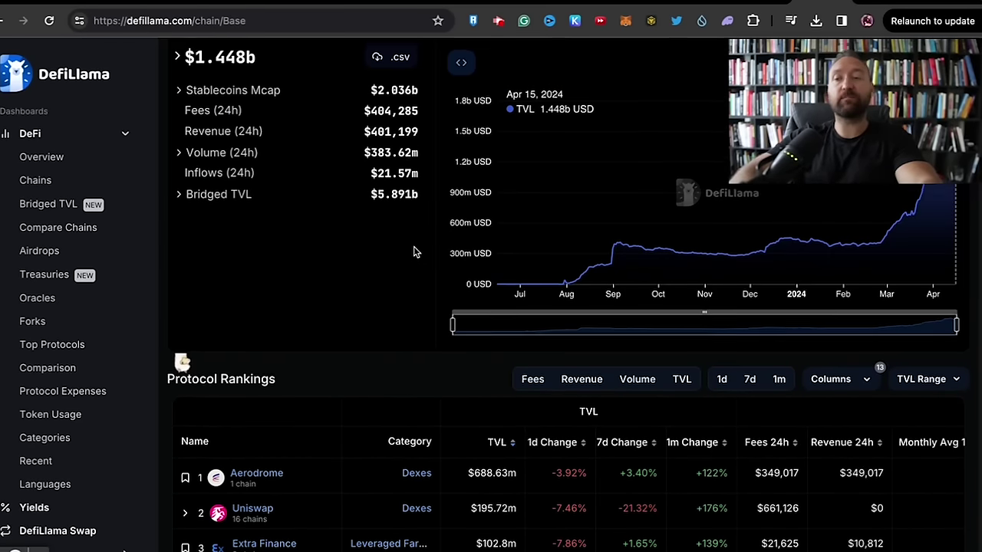
scroll(414, 251, up, 2)
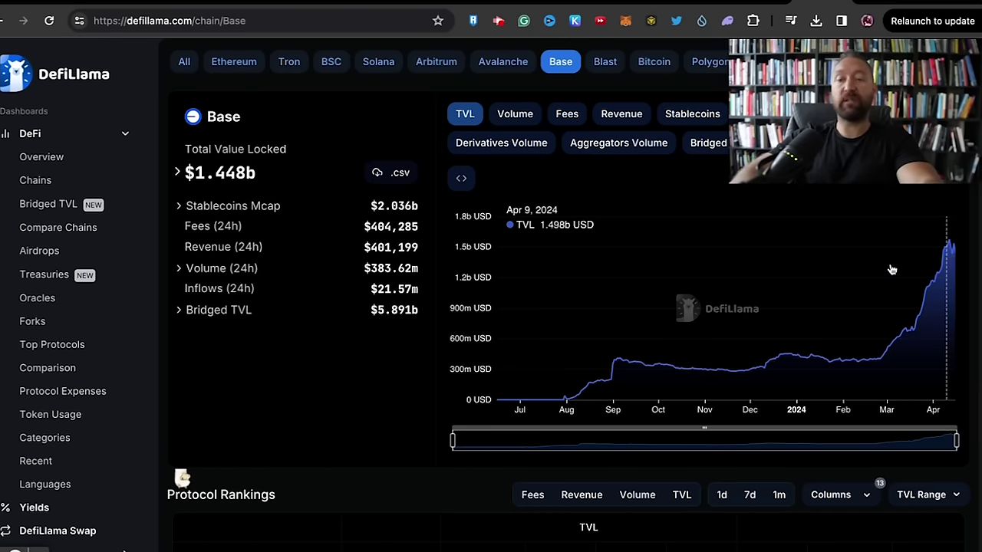
scroll(410, 509, down, 2)
scroll(410, 506, down, 1)
scroll(415, 491, down, 2)
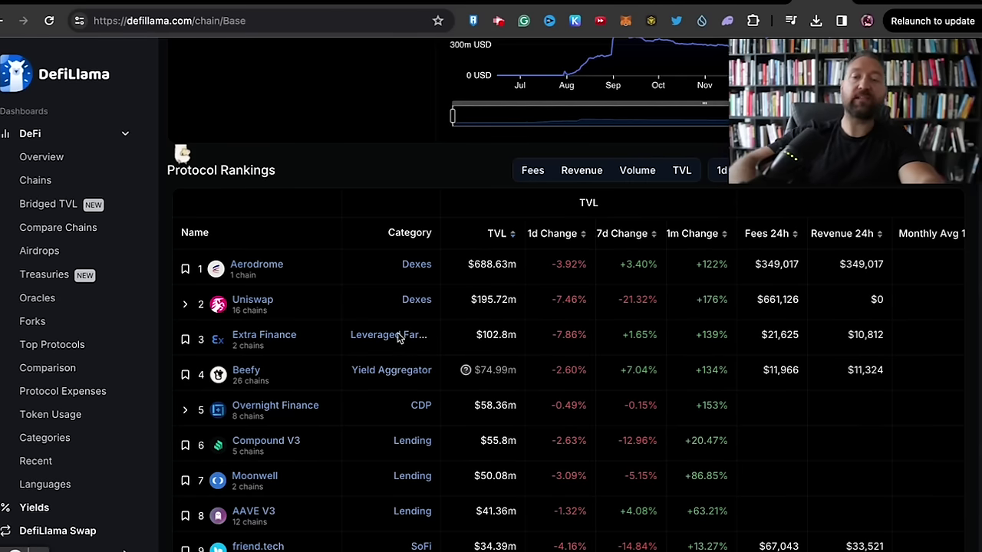
click(241, 268)
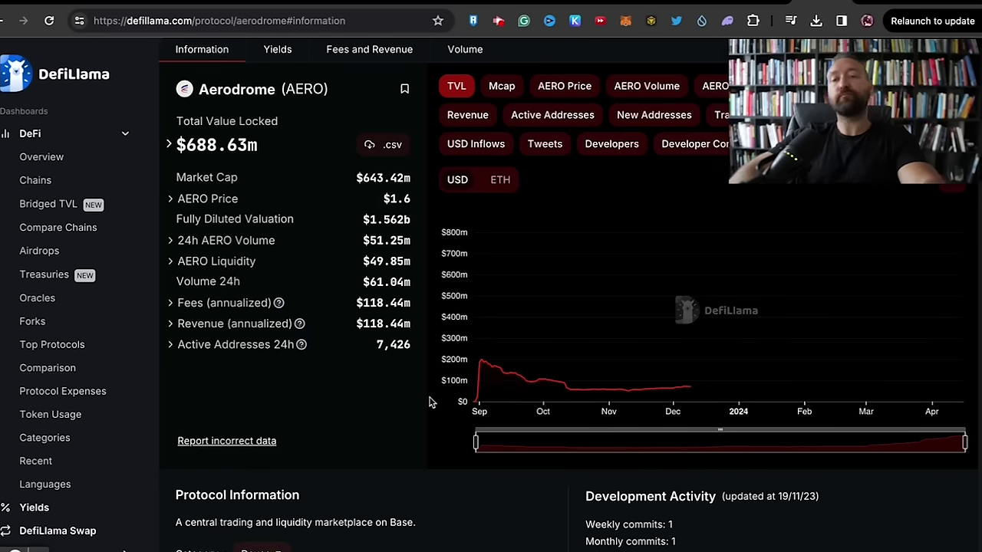
Overlay AERO Volume on Aerodrome's DefiLlama TVL chart, then return to the Aerodrome tab
scroll(429, 402, up, 2)
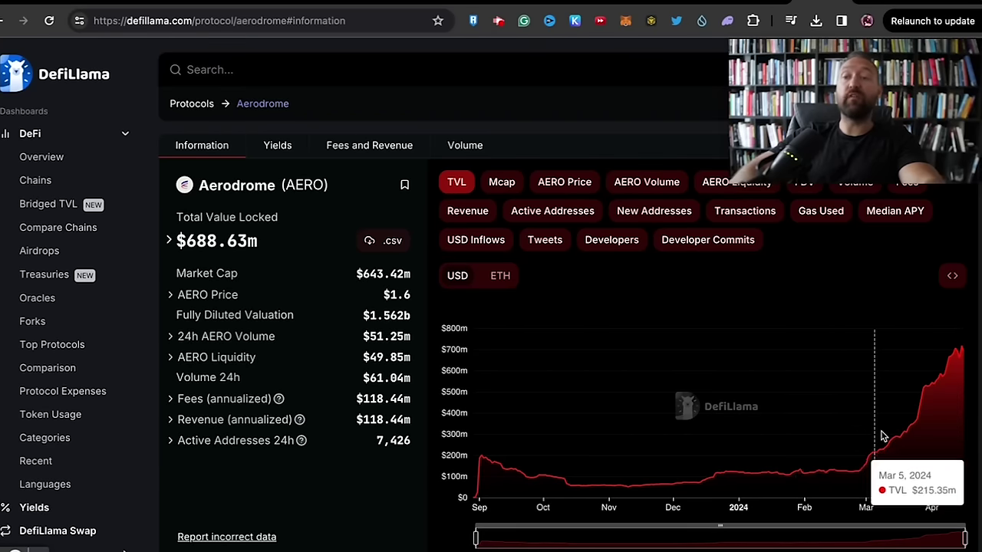
scroll(902, 414, up, 5)
click(641, 184)
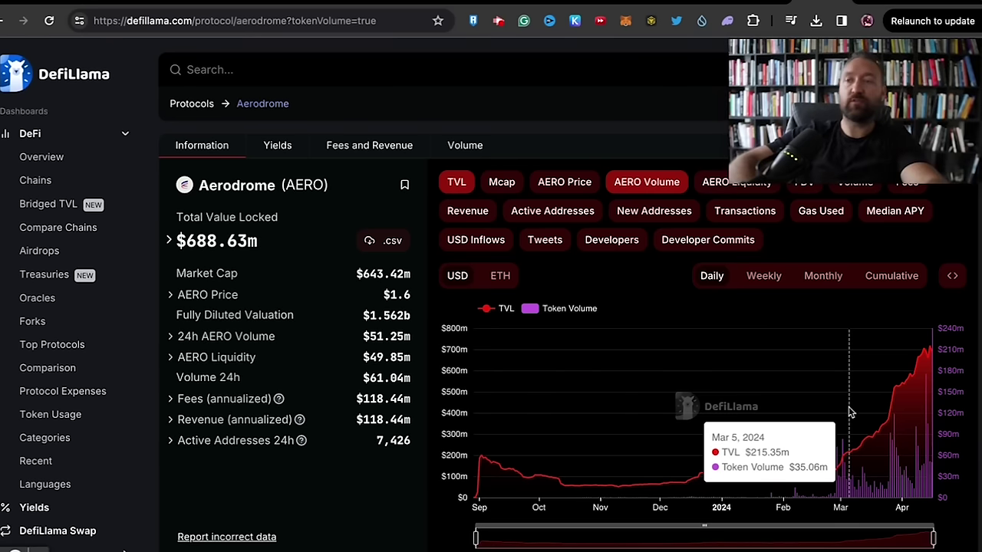
click(886, 3)
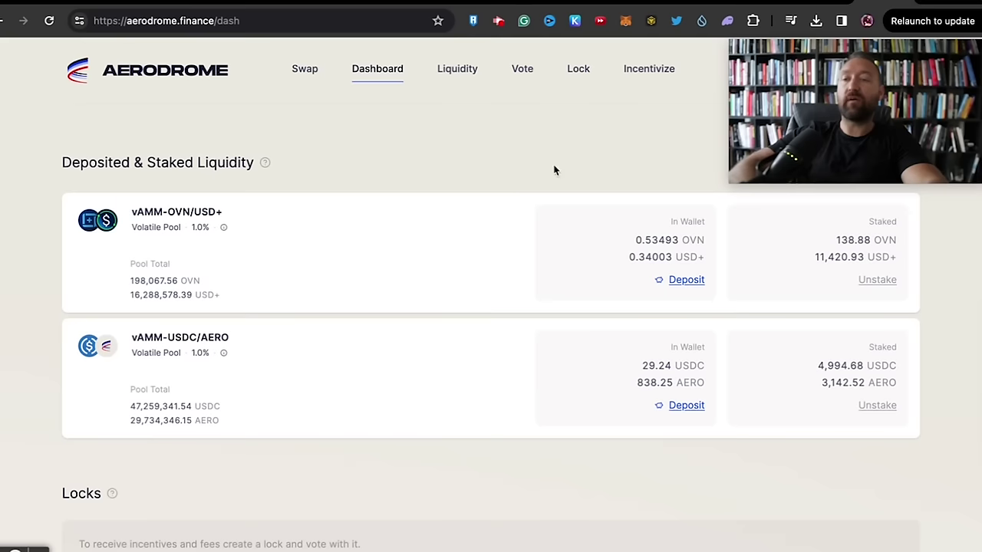
mouse_move(734, 182)
mouse_down()
mouse_move(739, 159)
mouse_move(733, 164)
mouse_up()
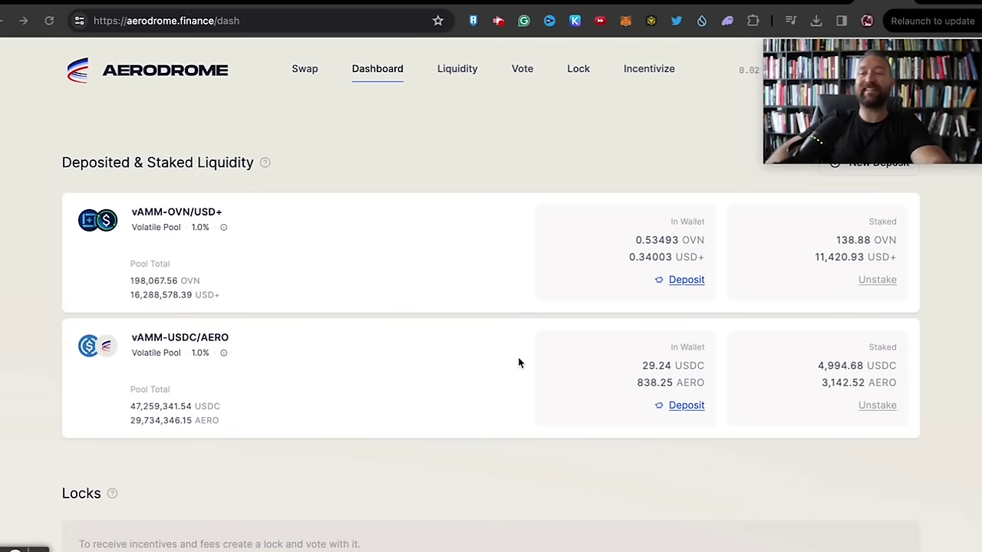
scroll(518, 363, down, 1)
scroll(518, 362, down, 5)
scroll(518, 358, down, 2)
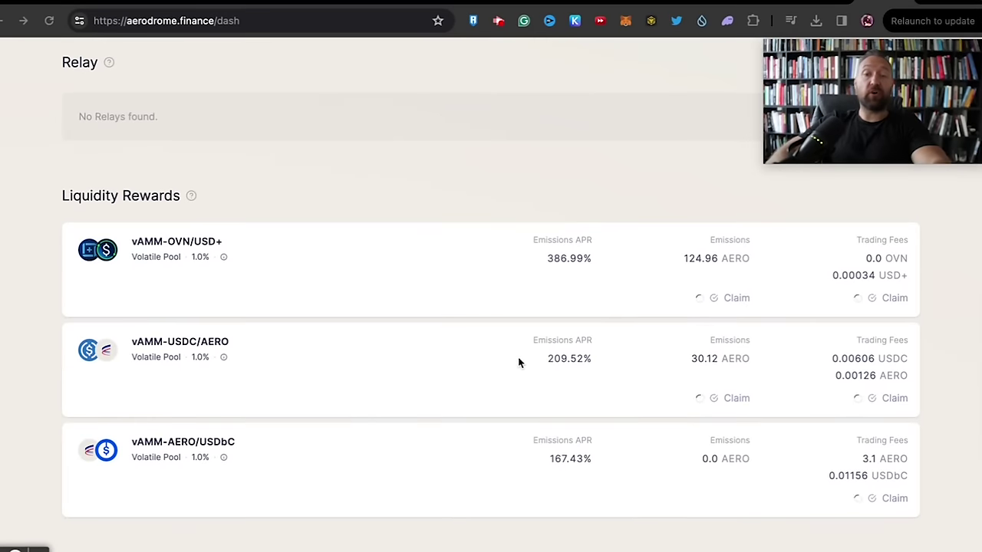
scroll(583, 351, up, 1)
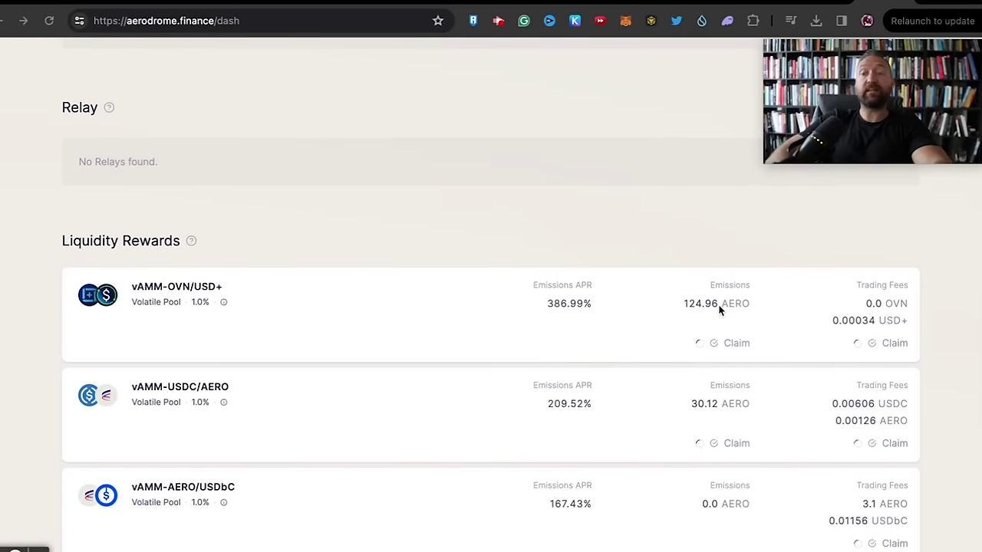
scroll(532, 281, up, 7)
scroll(535, 283, up, 1)
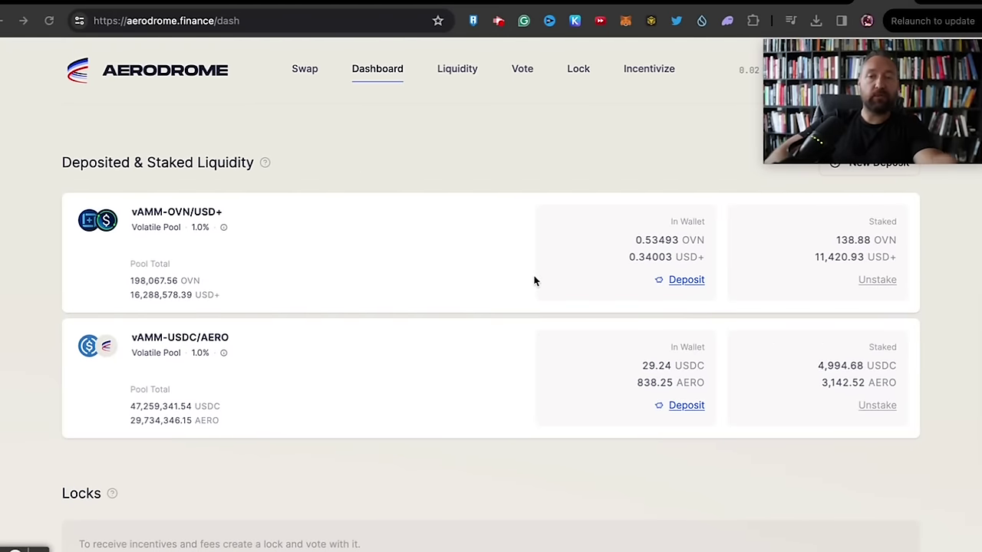
Start a deposit into the vAMM-USDC/AERO pool from the Liquidity list
click(450, 71)
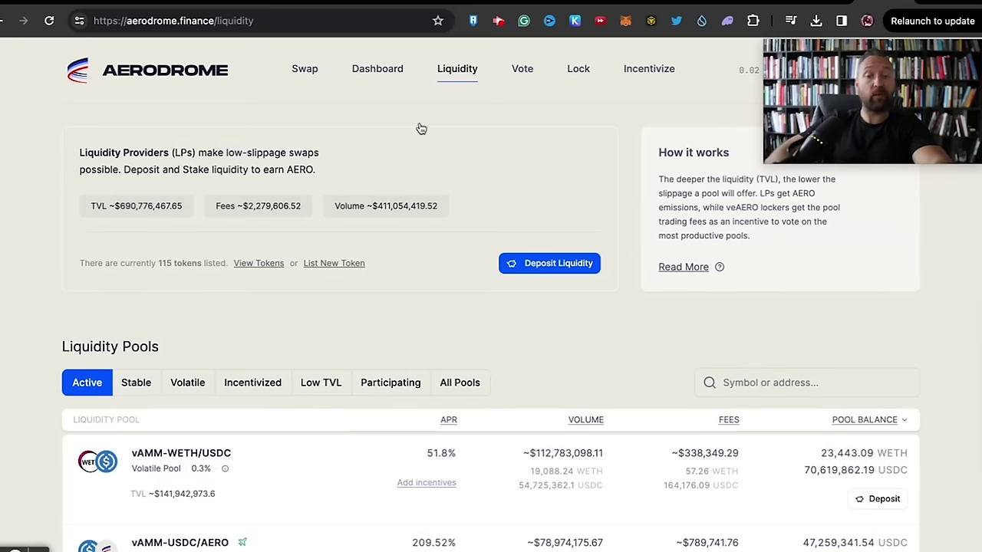
scroll(344, 480, down, 3)
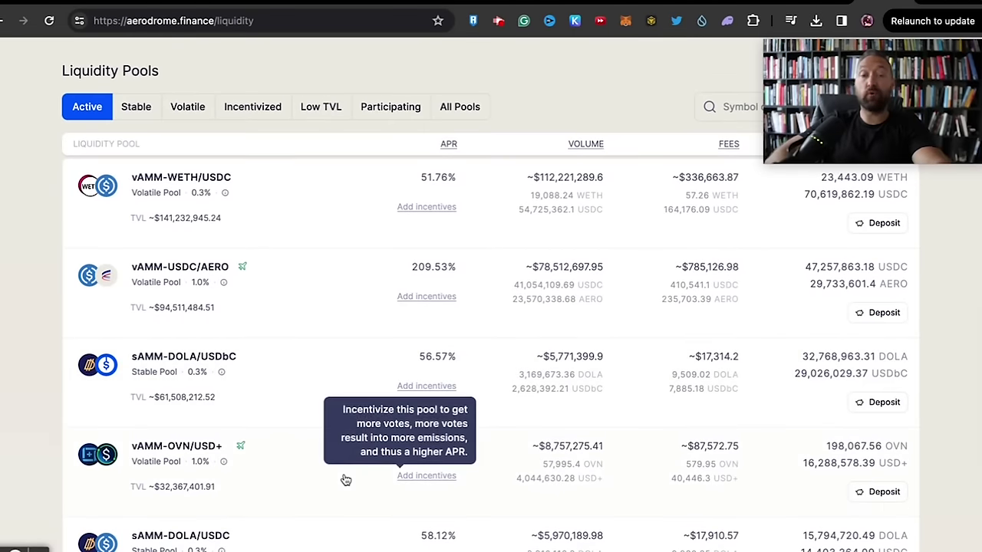
scroll(345, 479, up, 1)
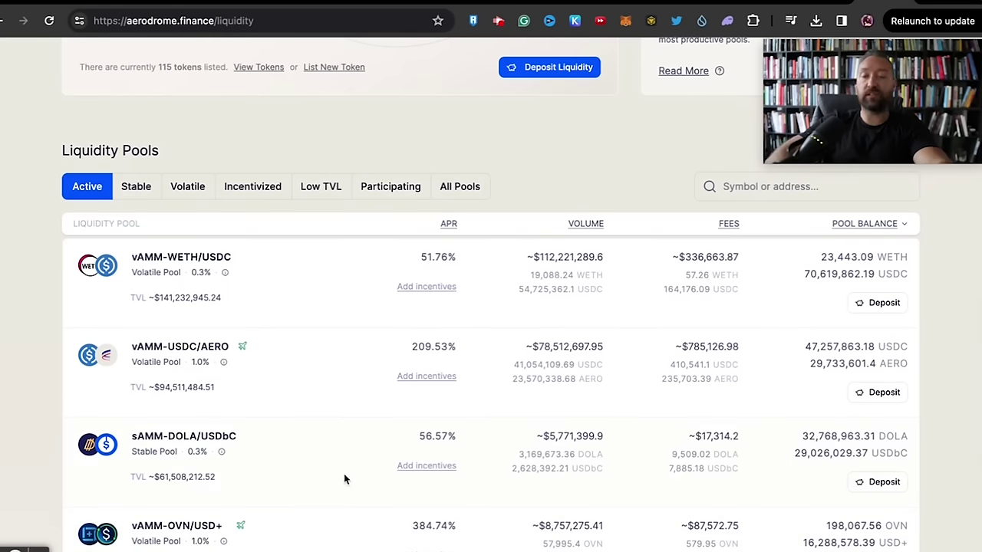
click(215, 350)
Fill the maximum 29.235251 USDC, matched by about 18.42 AERO
scroll(216, 350, up, 2)
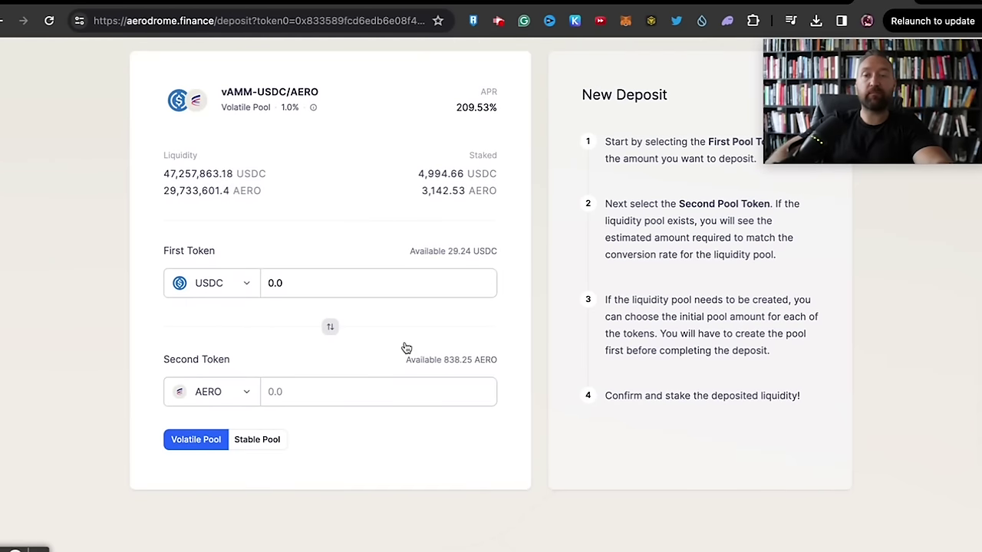
scroll(418, 312, up, 1)
click(463, 308)
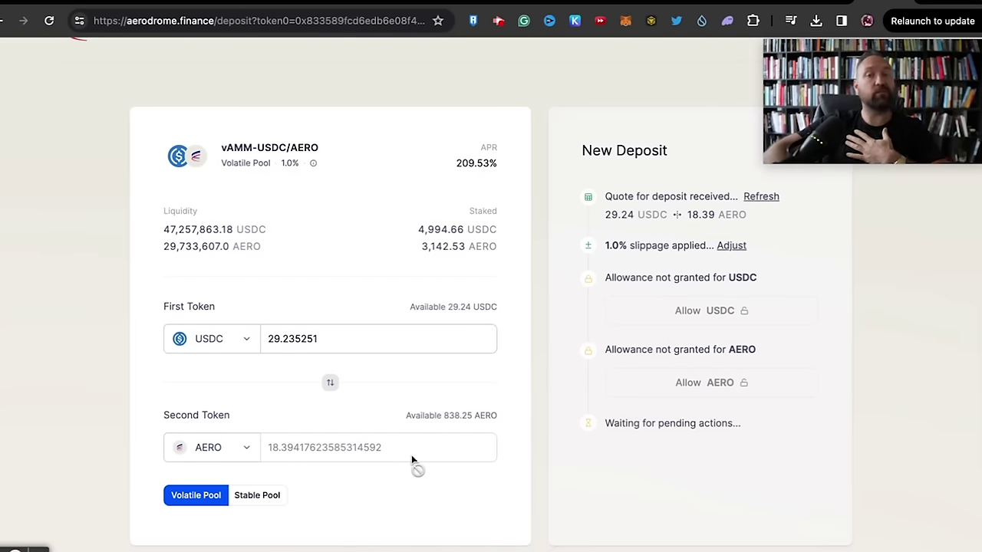
scroll(414, 452, down, 1)
scroll(417, 453, up, 1)
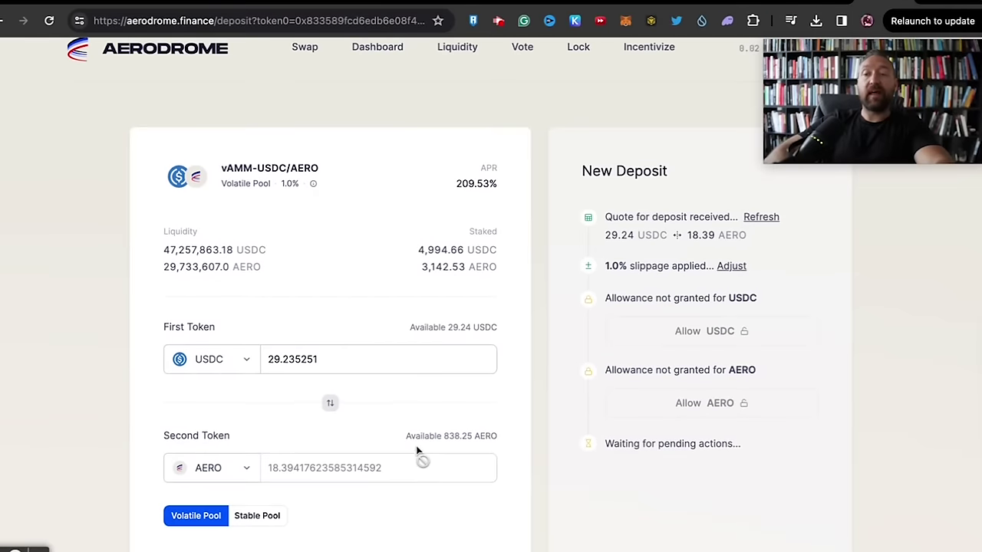
scroll(383, 406, up, 1)
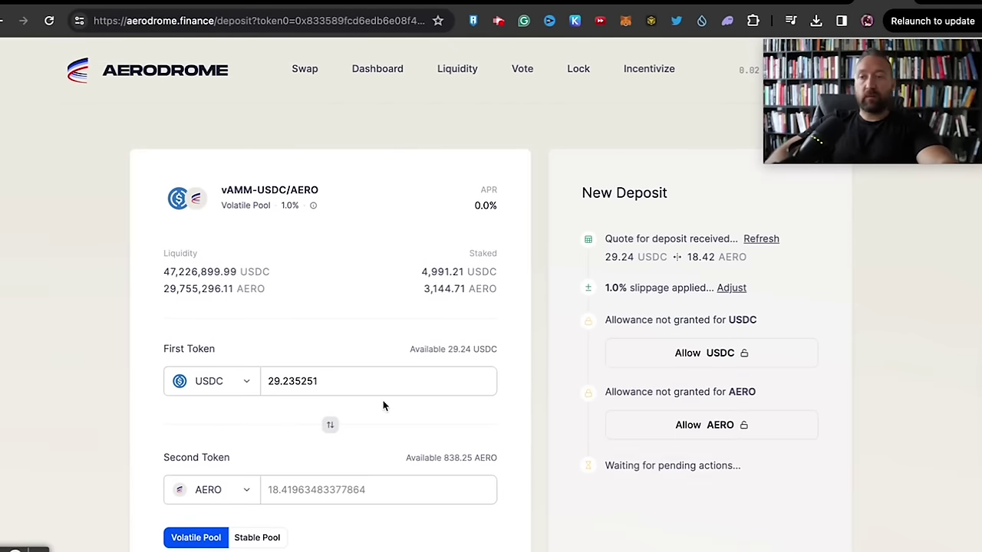
scroll(455, 326, down, 1)
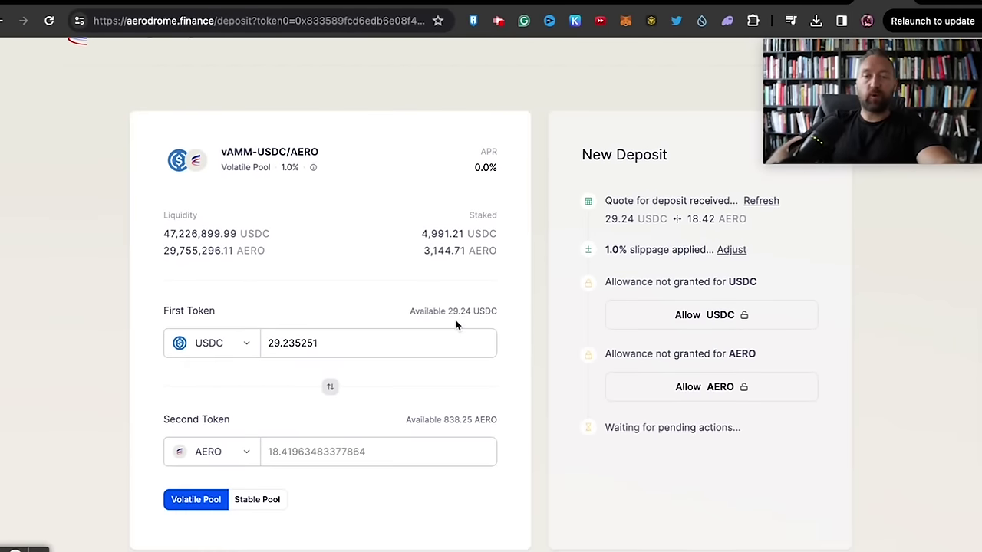
Approve USDC with a custom cap of 30 and the AERO cap, then submit the deposit
click(686, 314)
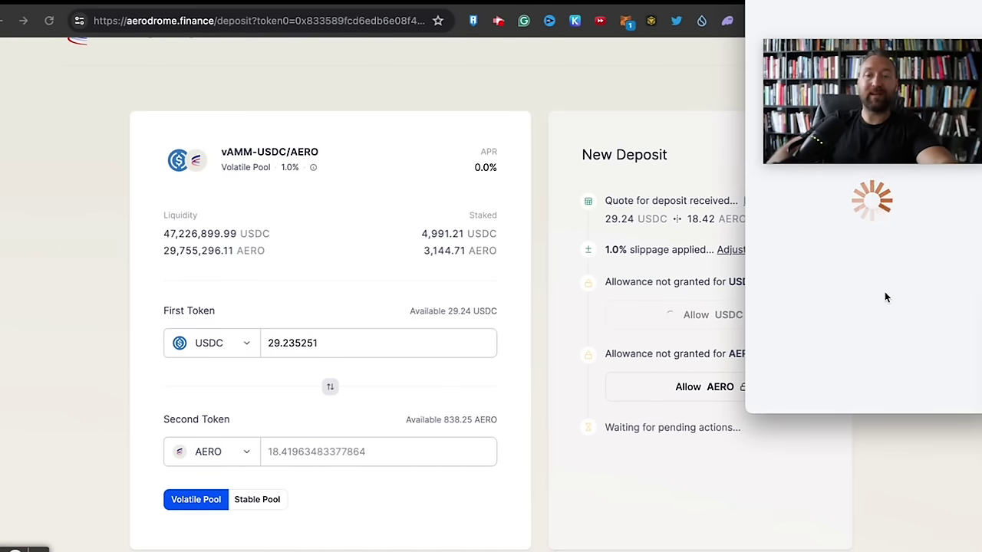
text(3)
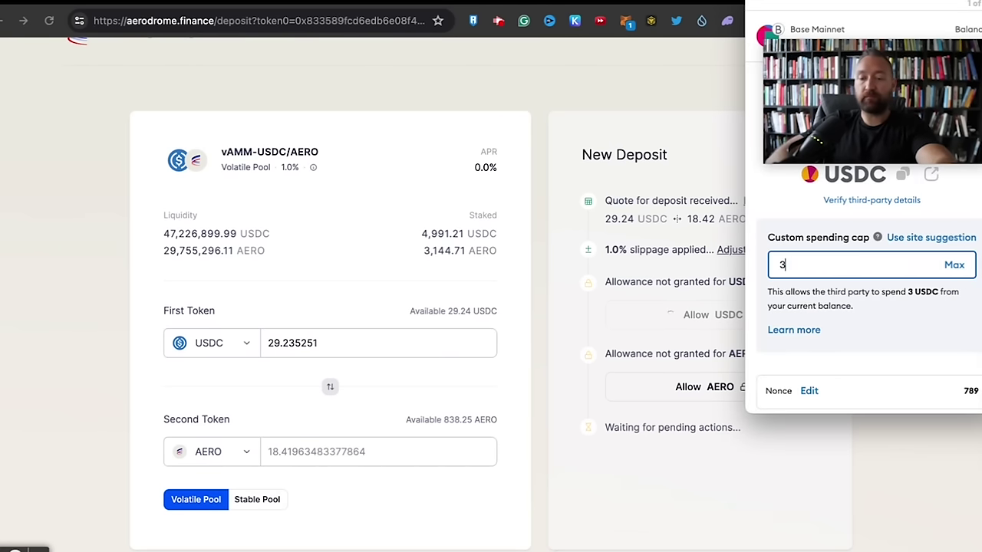
text(0)
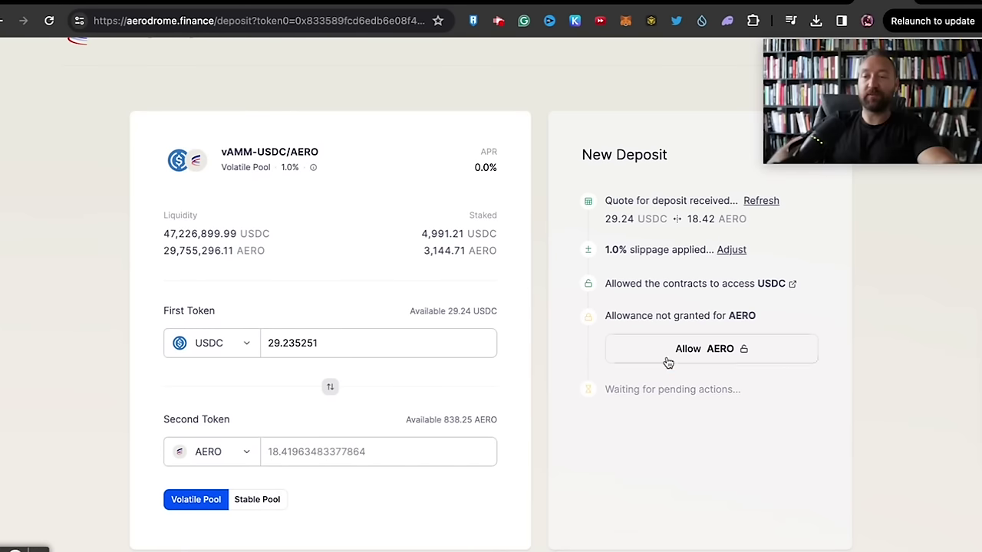
click(675, 352)
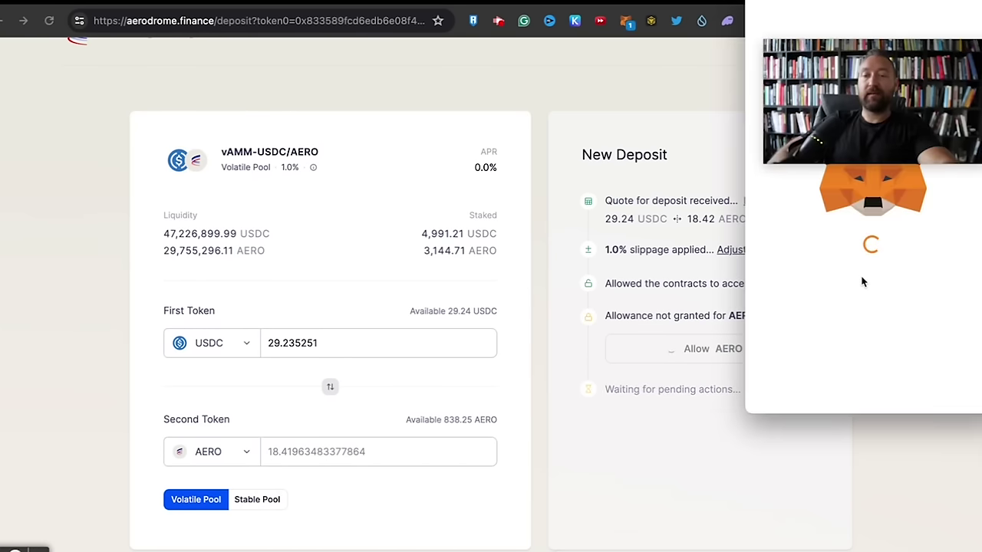
scroll(932, 372, down, 3)
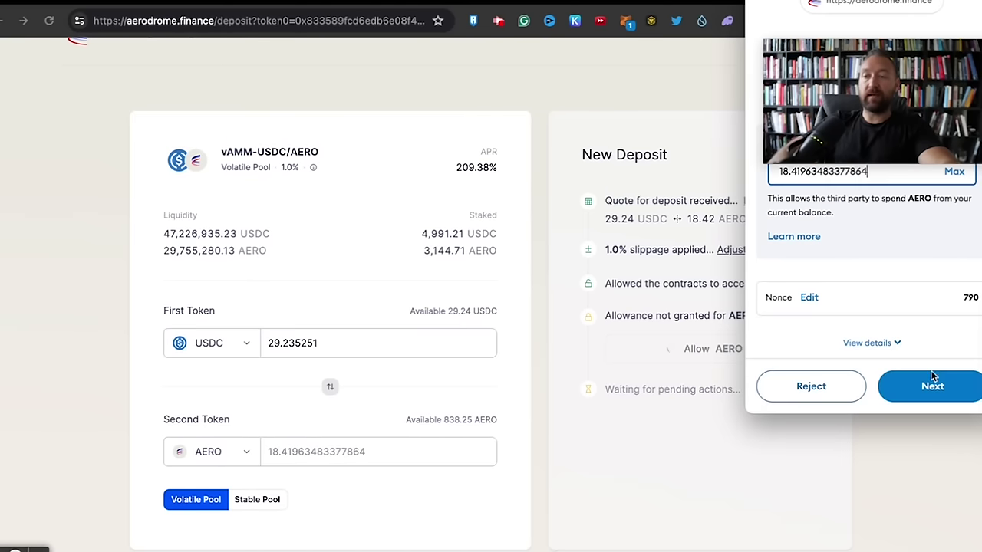
click(931, 388)
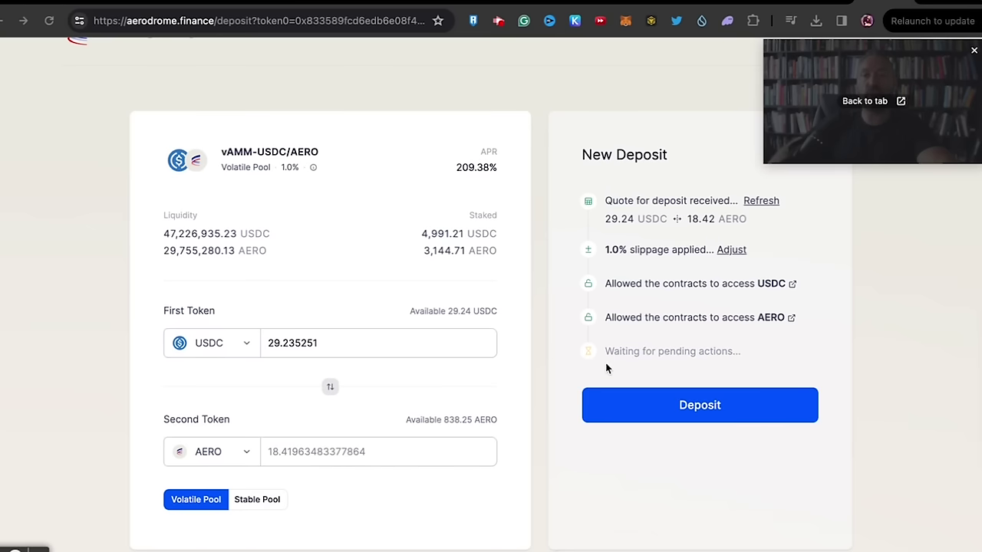
click(626, 404)
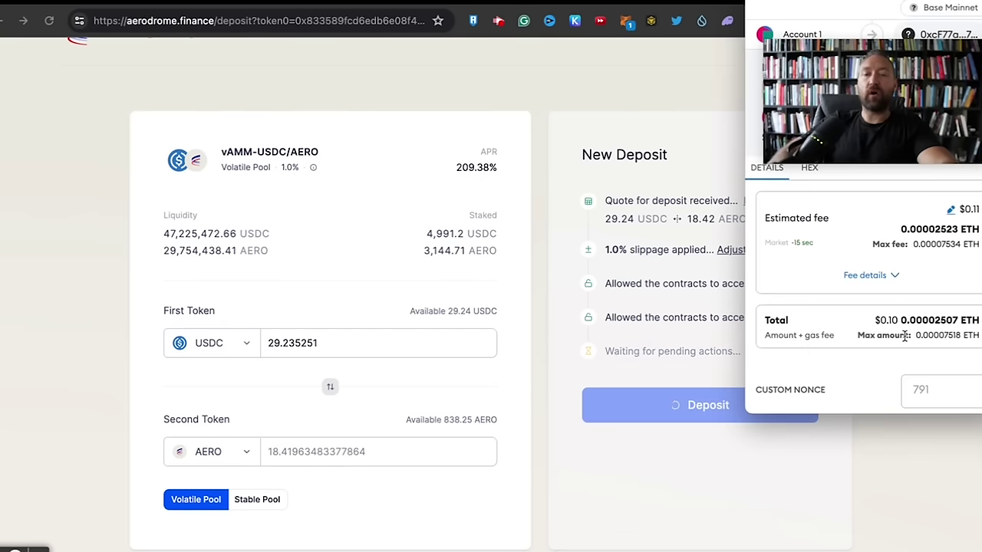
Confirm the 29.24 USDC / 18.42 AERO deposit and open staking, testing the stake slider
scroll(904, 336, down, 3)
click(919, 389)
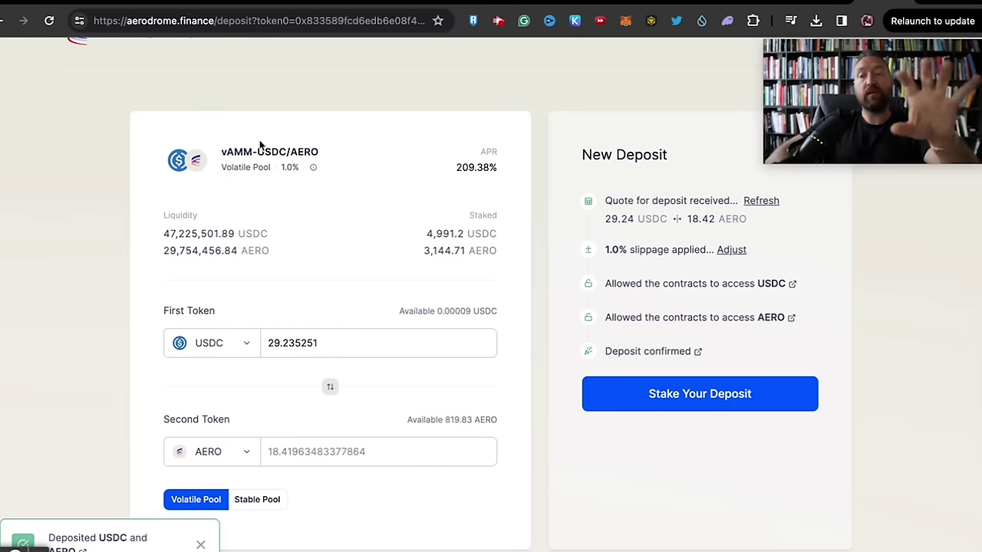
scroll(613, 407, up, 1)
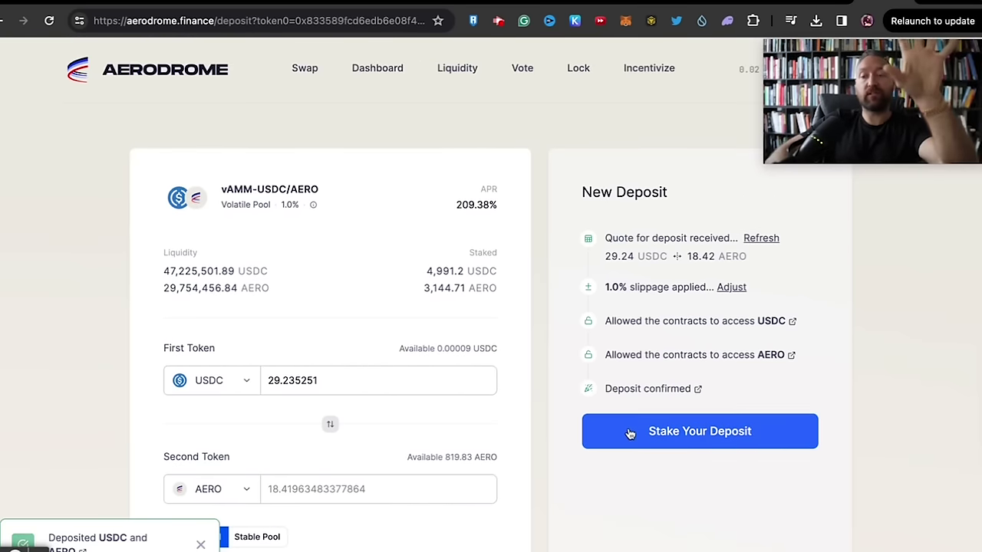
click(629, 432)
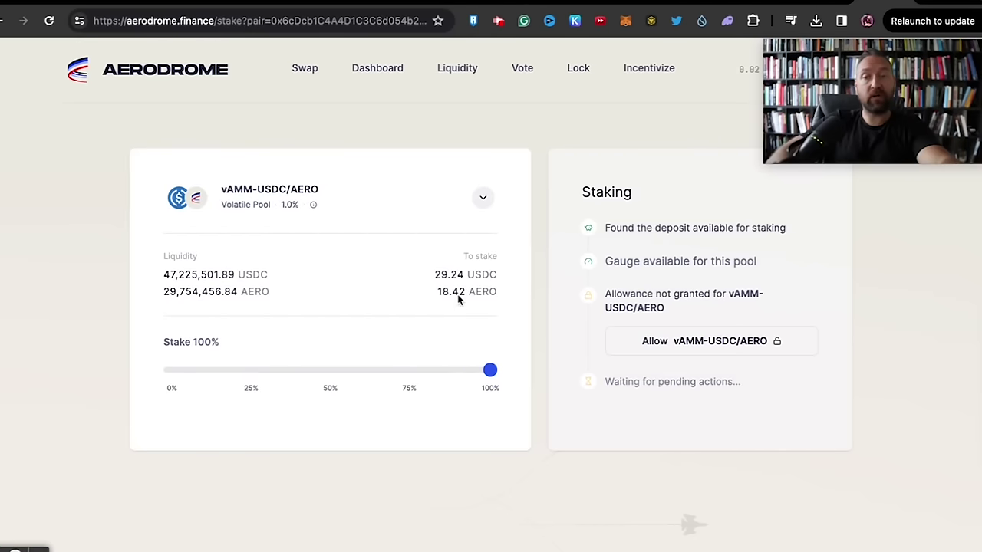
drag(488, 376, 560, 377)
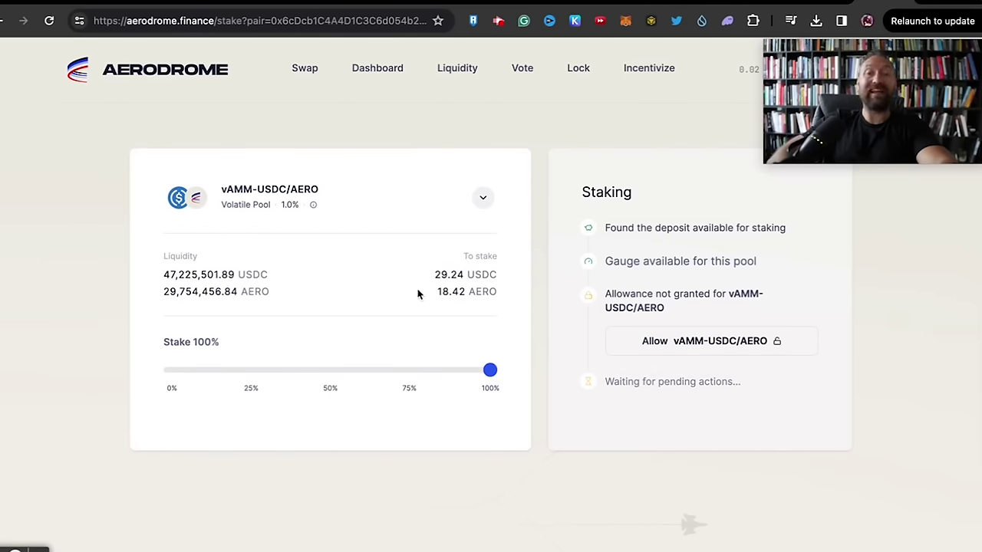
mouse_move(489, 376)
mouse_down()
mouse_move(189, 375)
mouse_move(569, 344)
mouse_up()
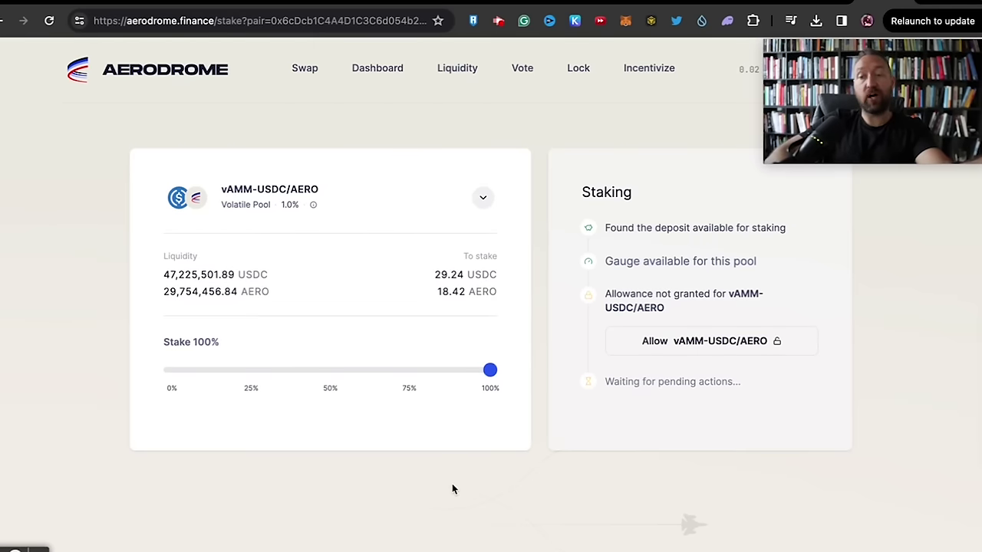
Grant the vAMM-USDC/AERO LP allowance and stake the full deposit, confirming in MetaMask
click(724, 346)
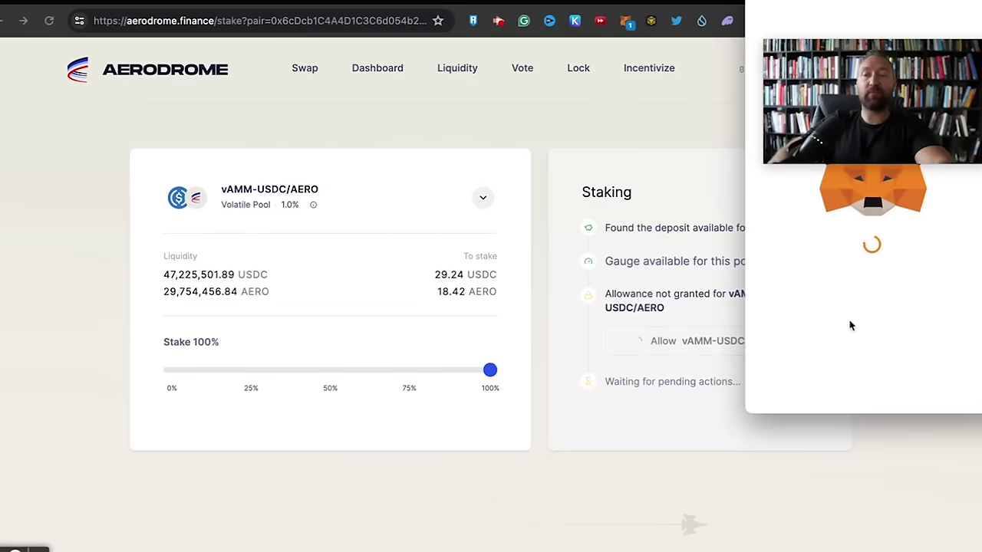
click(736, 339)
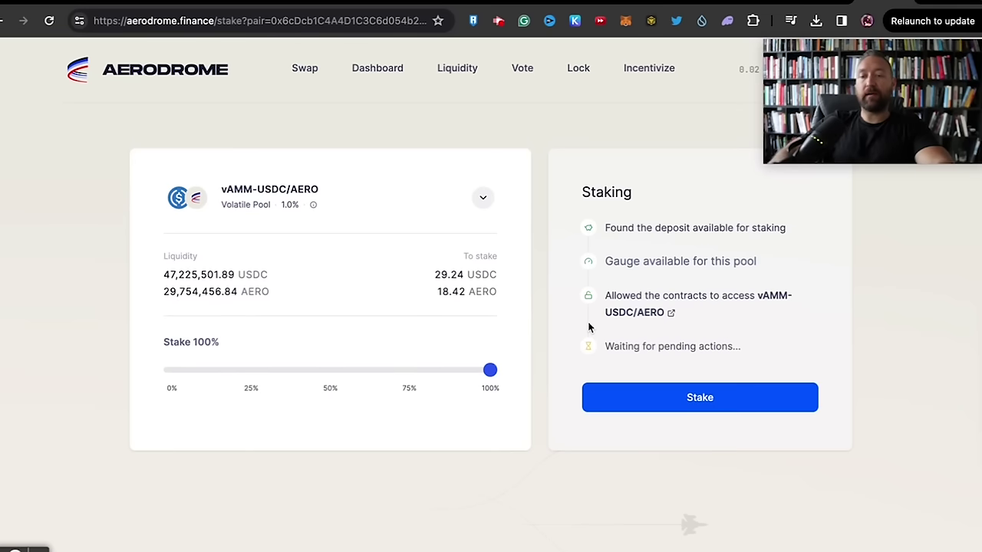
click(654, 399)
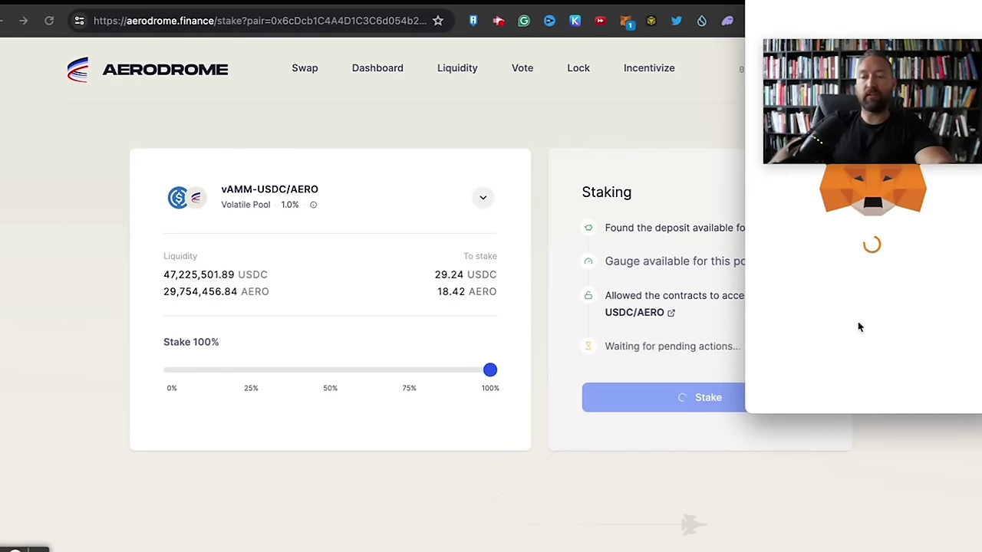
scroll(882, 345, down, 2)
click(919, 382)
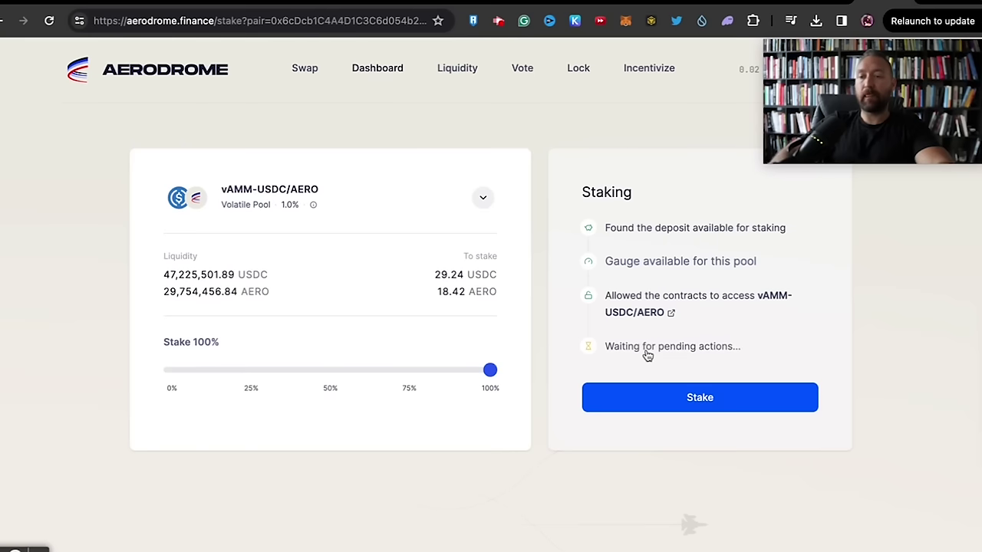
View the dashboard's vAMM-USDC/AERO stake of 5,020.42 USDC and 3,163.14 AERO
click(378, 68)
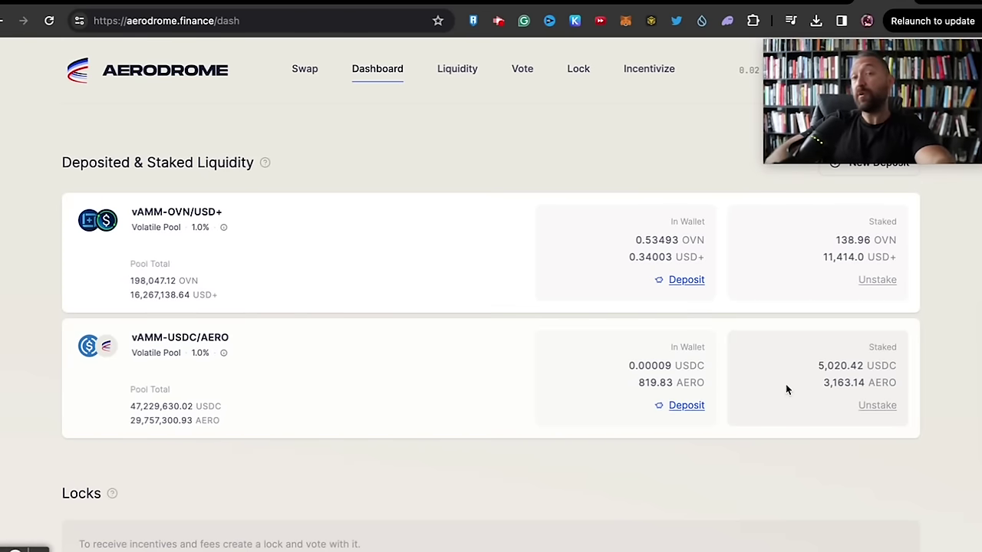
click(876, 408)
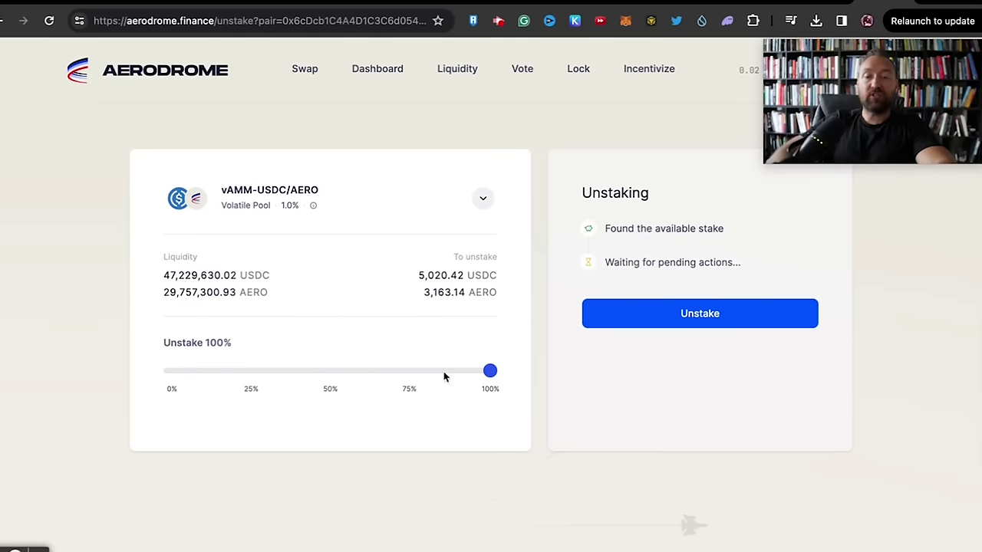
mouse_move(488, 373)
mouse_down()
mouse_move(333, 370)
mouse_move(550, 380)
mouse_up()
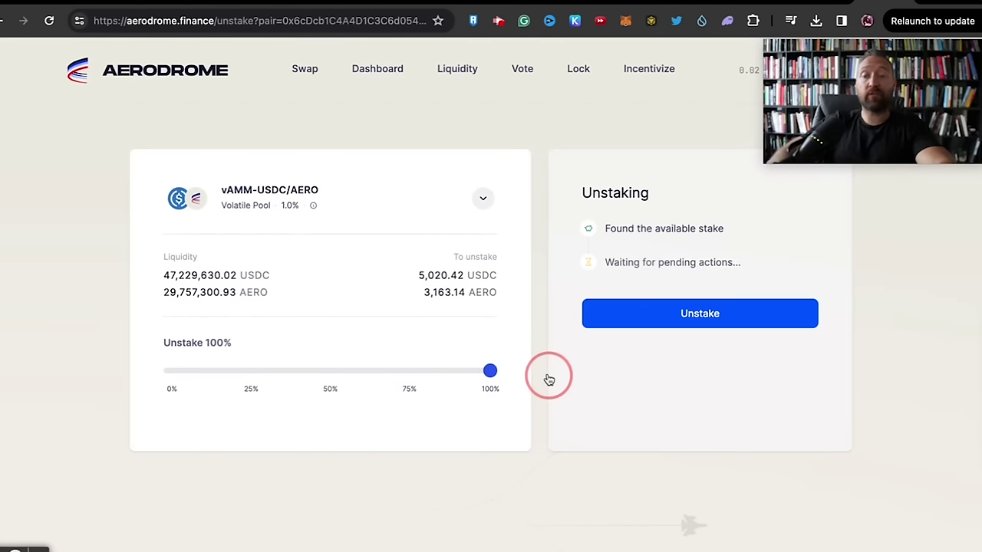
mouse_move(549, 380)
mouse_down()
mouse_move(136, 372)
mouse_move(202, 373)
mouse_up()
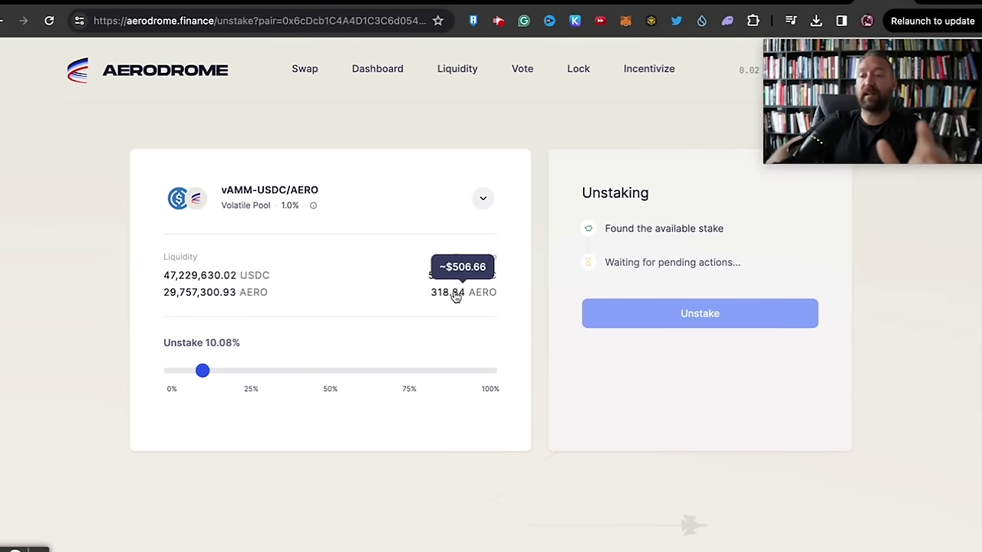
click(377, 71)
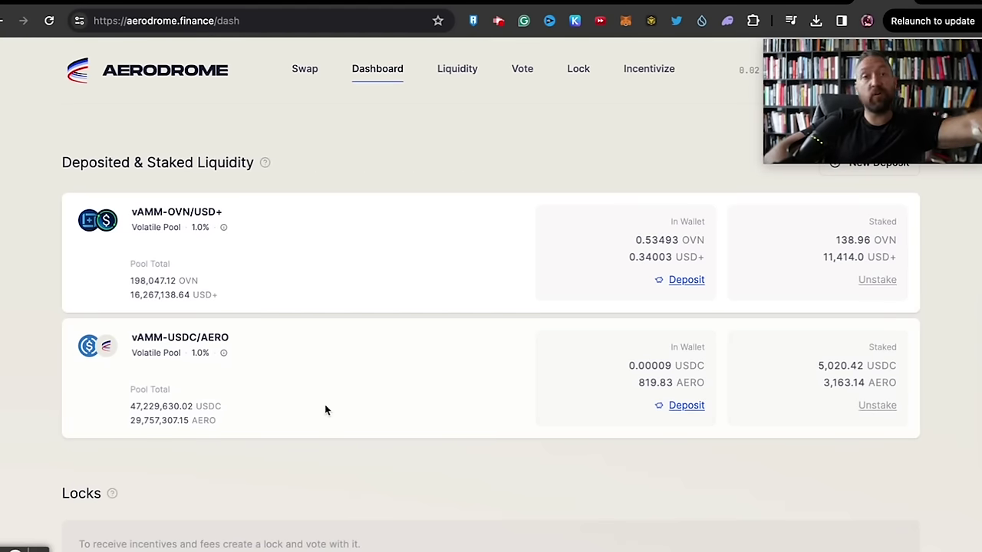
scroll(413, 415, down, 5)
scroll(413, 415, down, 1)
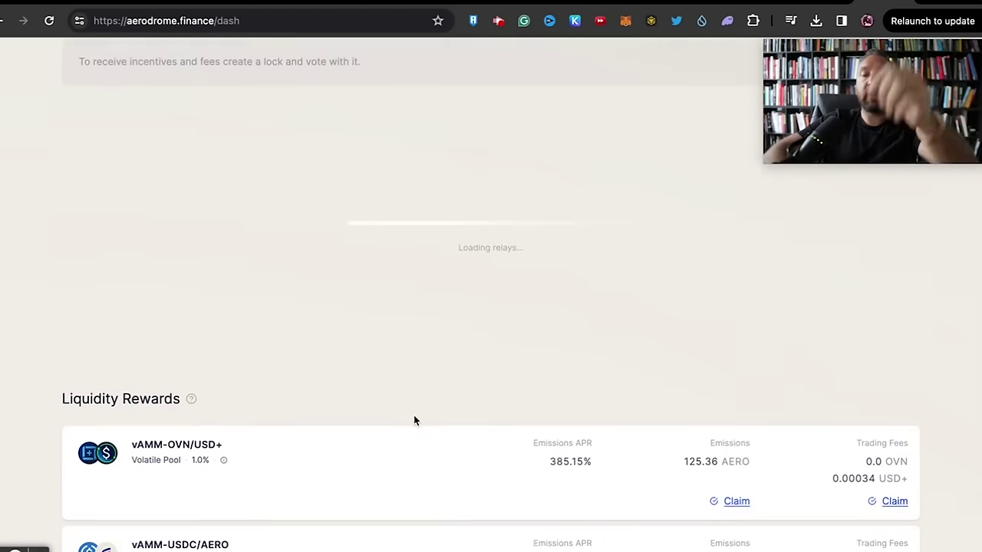
scroll(413, 415, down, 2)
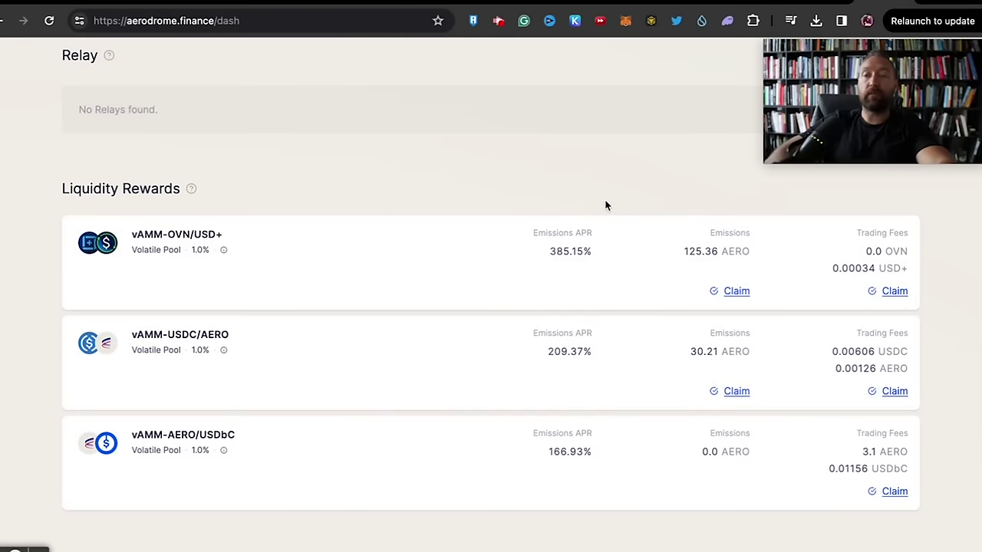
click(625, 21)
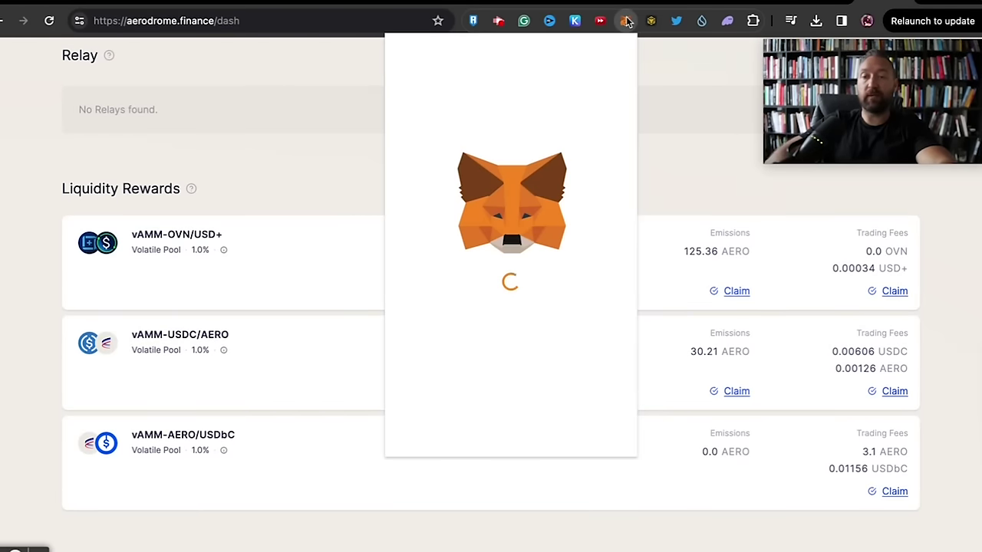
click(434, 242)
scroll(489, 318, down, 5)
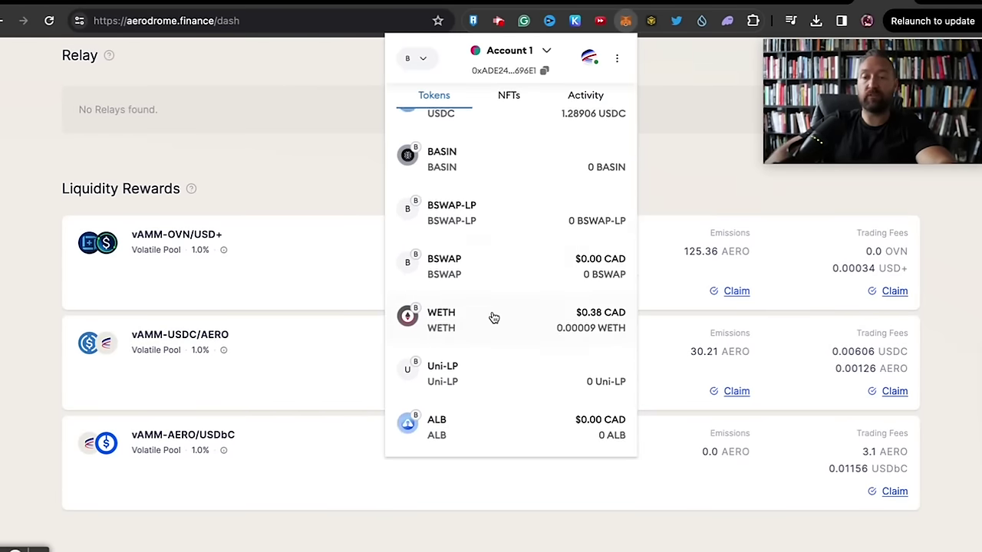
scroll(494, 317, down, 5)
scroll(494, 317, up, 3)
scroll(494, 318, up, 3)
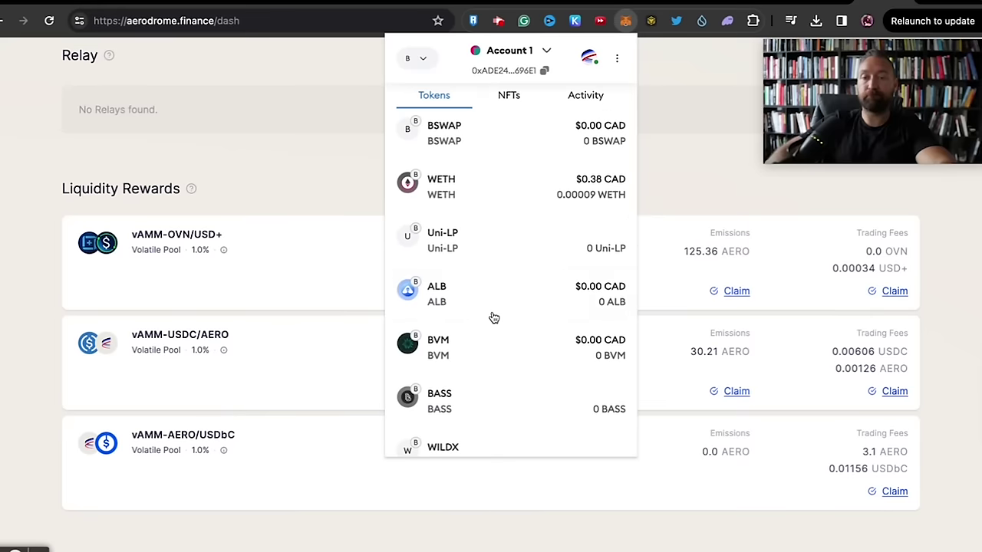
scroll(494, 318, up, 2)
scroll(494, 318, up, 2)
scroll(494, 318, up, 1)
scroll(494, 318, up, 1)
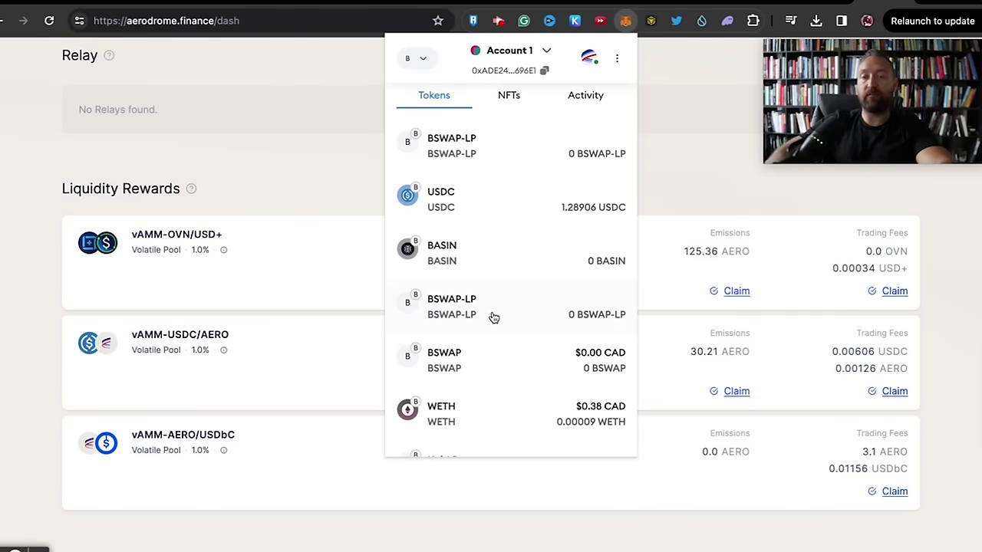
scroll(494, 317, up, 1)
scroll(494, 317, down, 3)
scroll(494, 318, down, 1)
scroll(494, 317, down, 1)
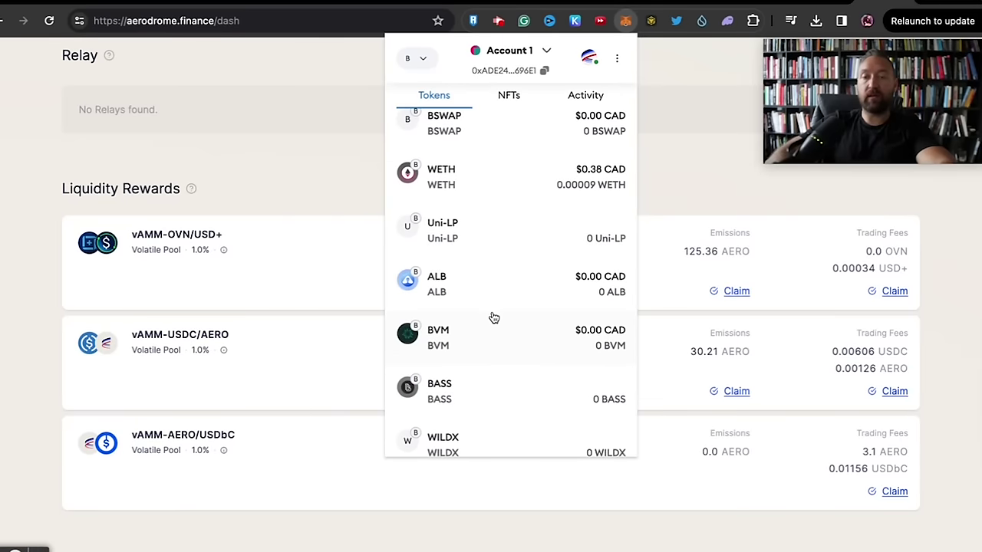
scroll(494, 317, down, 1)
scroll(494, 318, down, 2)
scroll(494, 318, down, 2)
scroll(494, 318, down, 3)
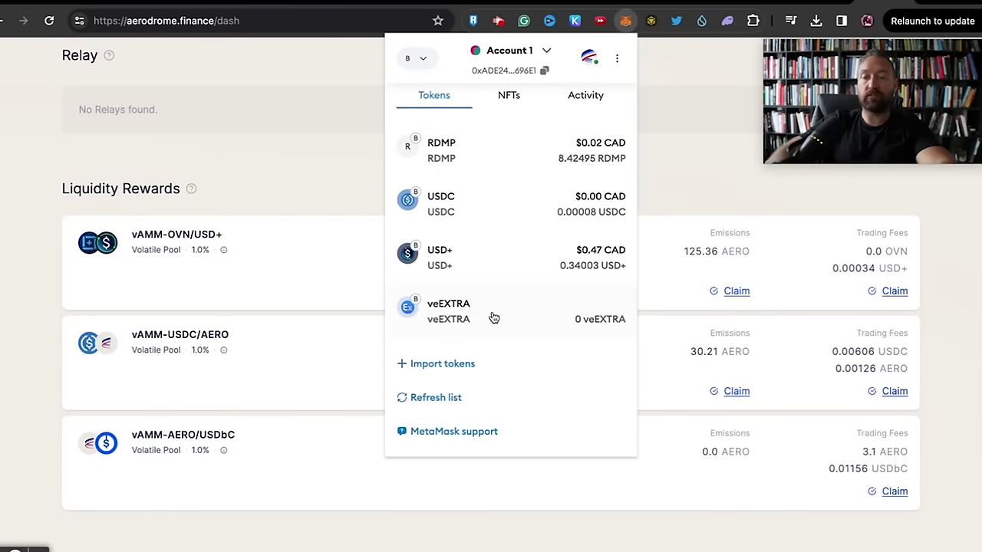
click(697, 201)
Open coinmarketcap.com in a new browser tab
key(ctrl+t)
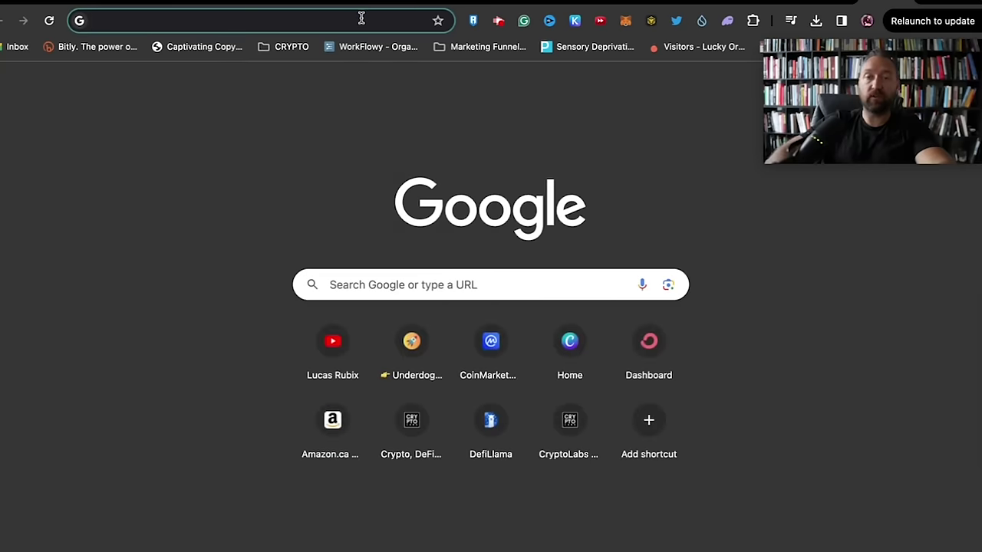
click(362, 21)
text(coin)
key(Return)
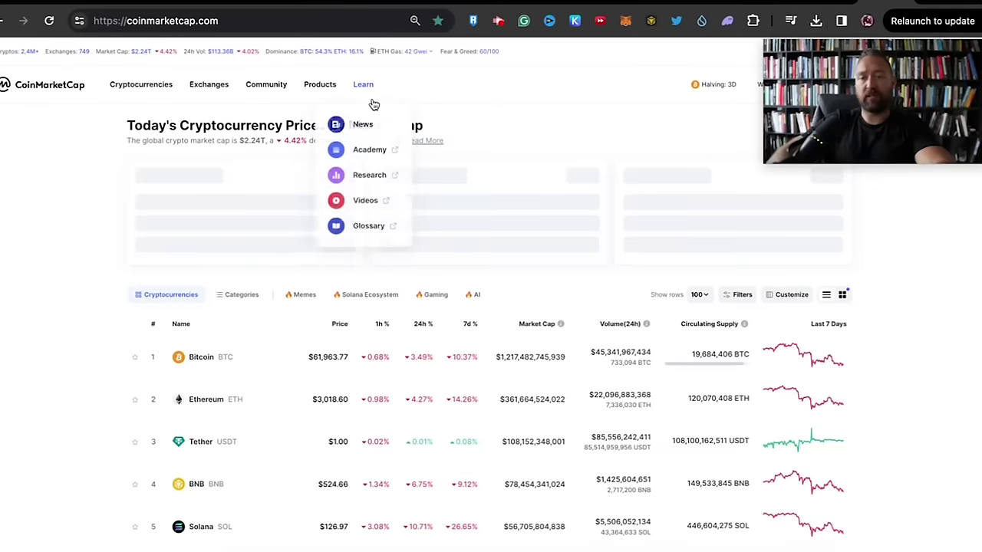
drag(850, 74, 704, 73)
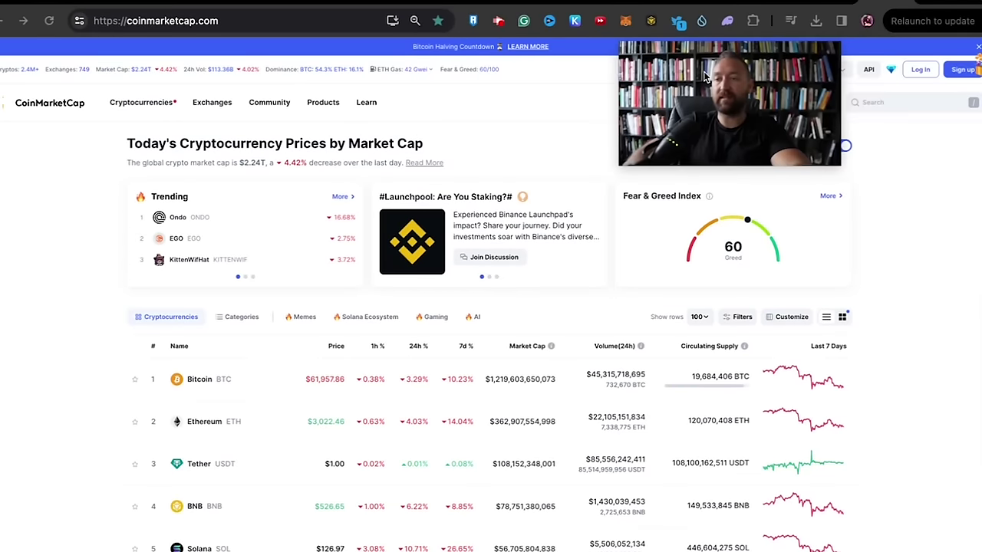
Search 'aero', open Aerodrome Finance, and add the AERO token to MetaMask
click(888, 103)
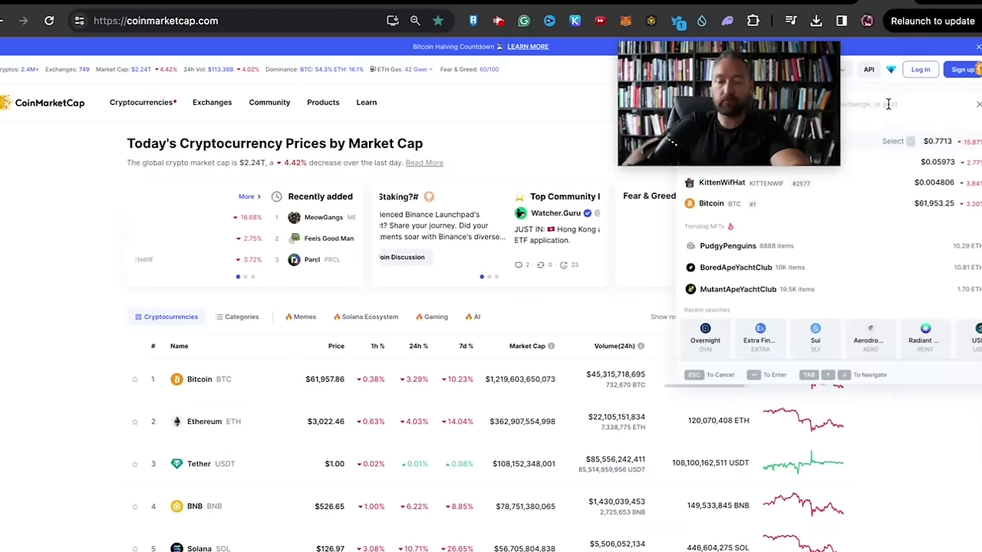
text(aero)
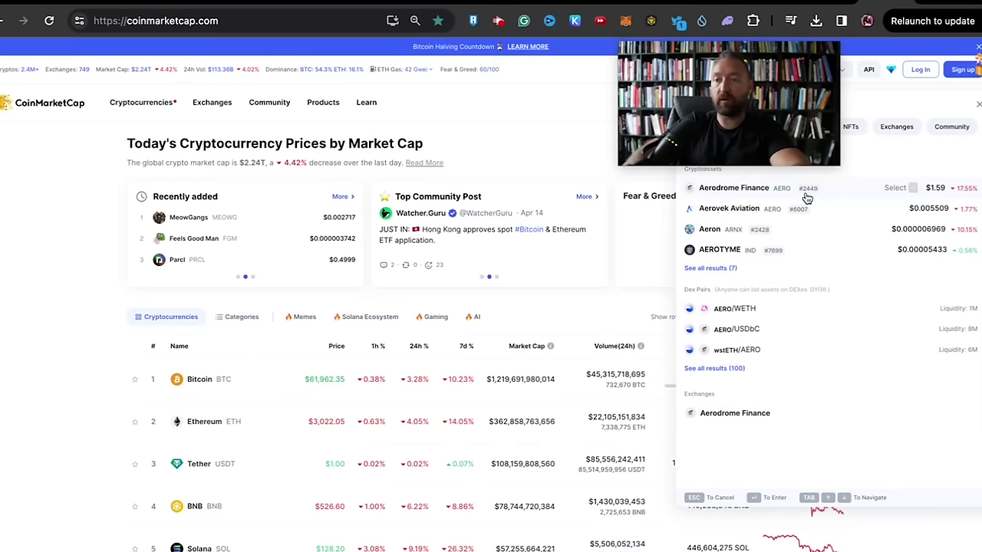
click(741, 188)
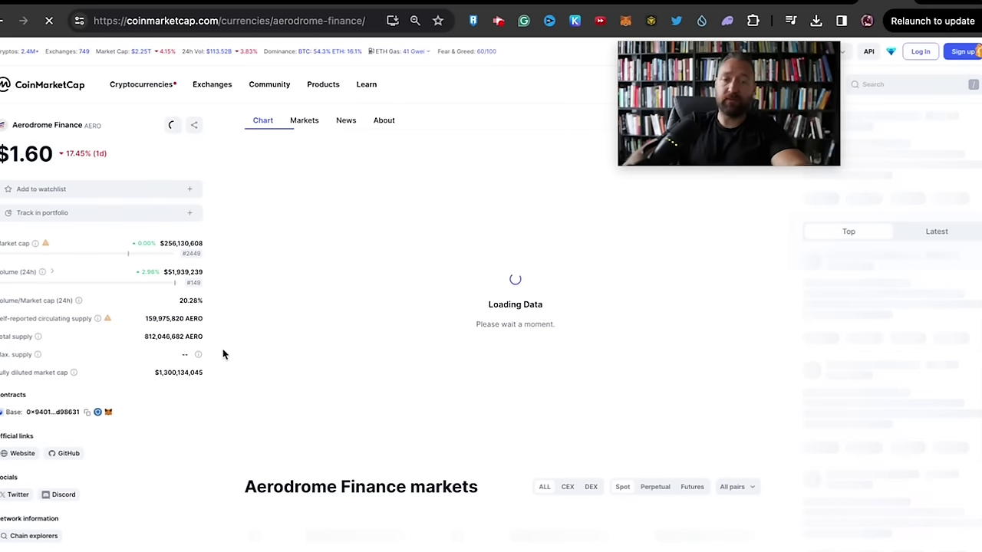
scroll(221, 341, down, 1)
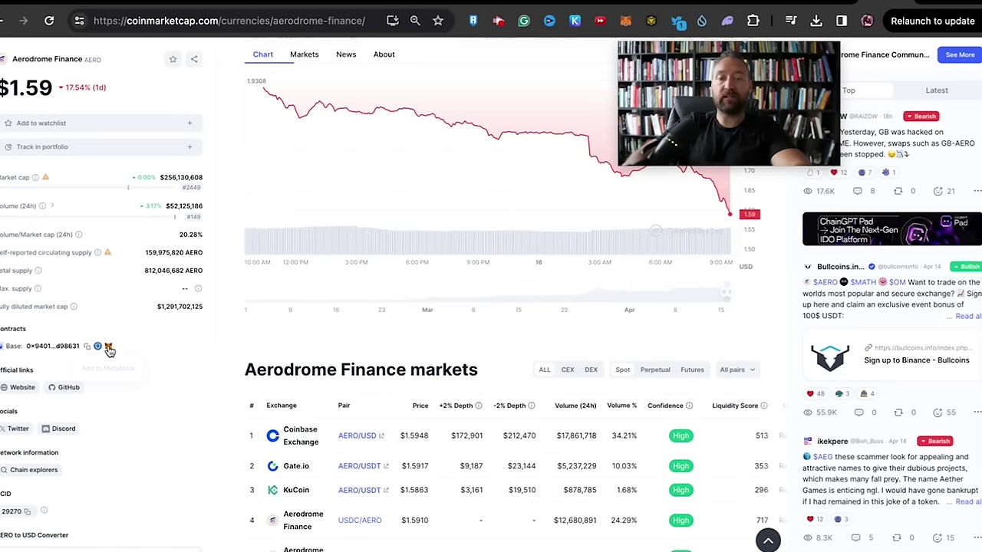
click(108, 348)
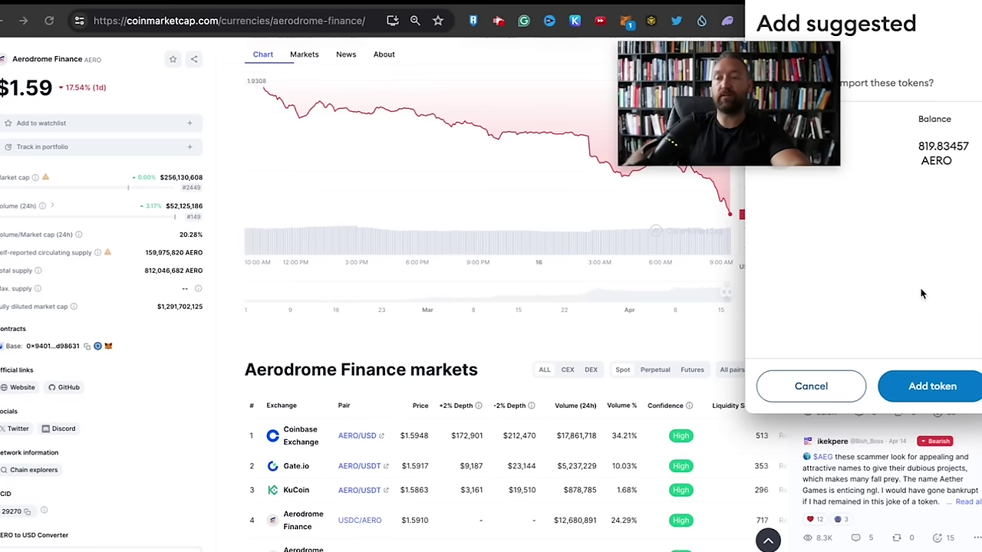
click(924, 395)
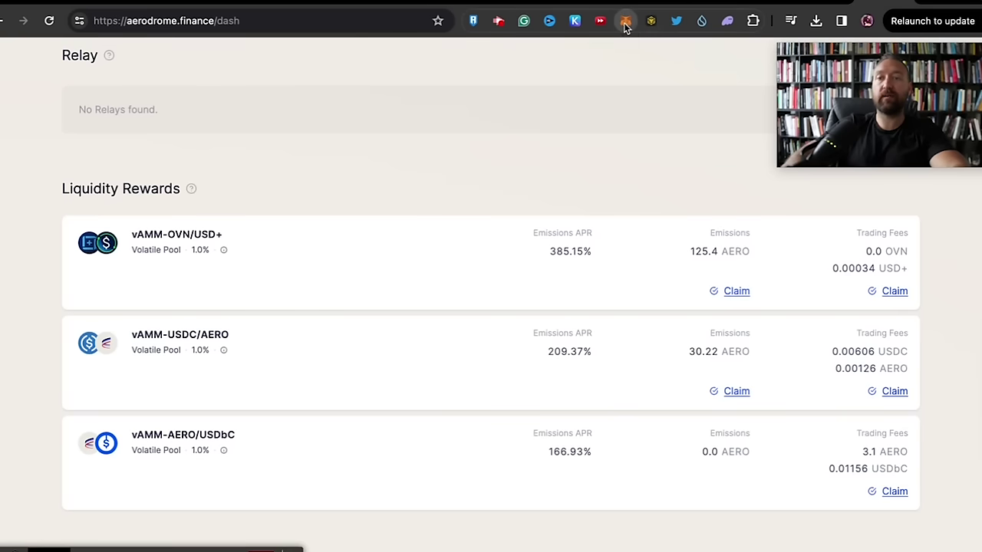
click(625, 23)
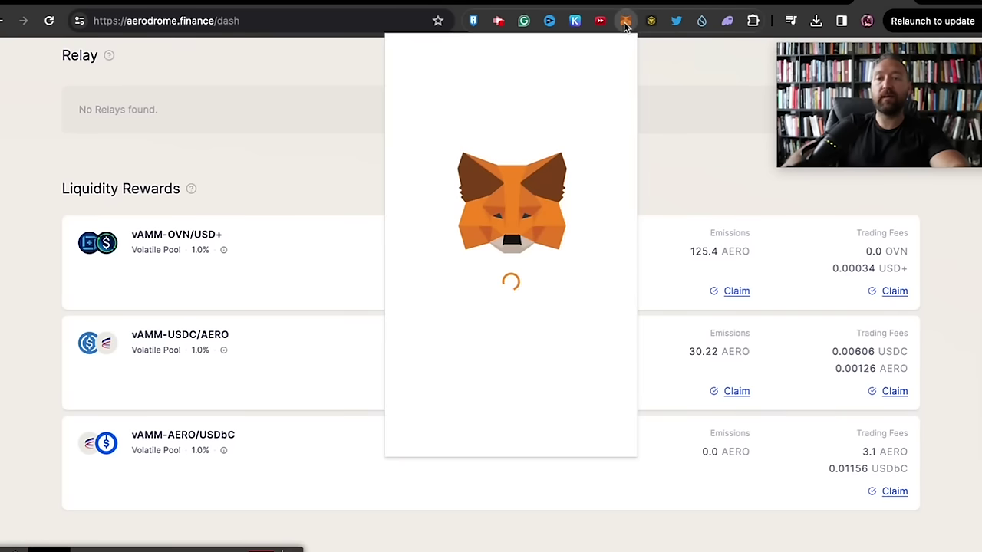
scroll(471, 343, down, 10)
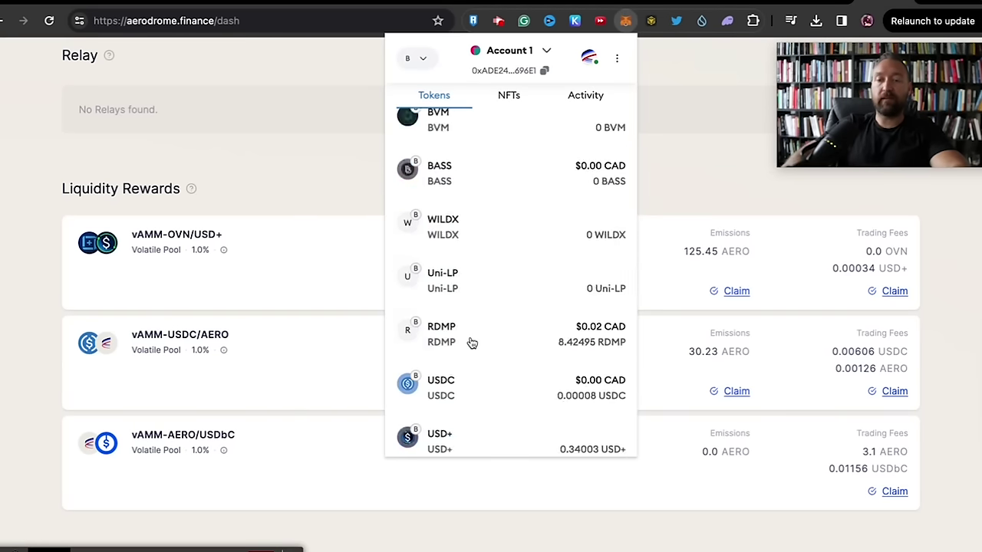
scroll(472, 343, down, 5)
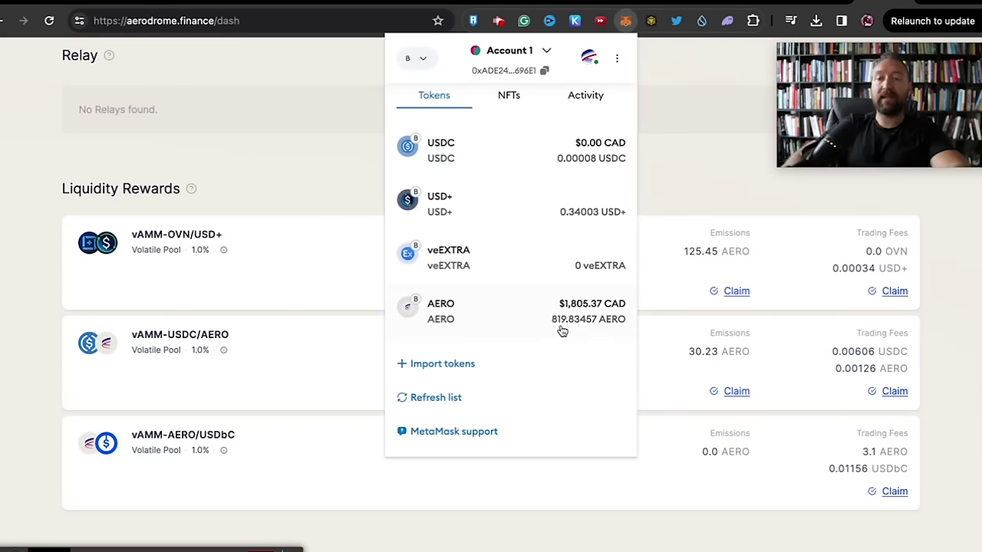
click(700, 187)
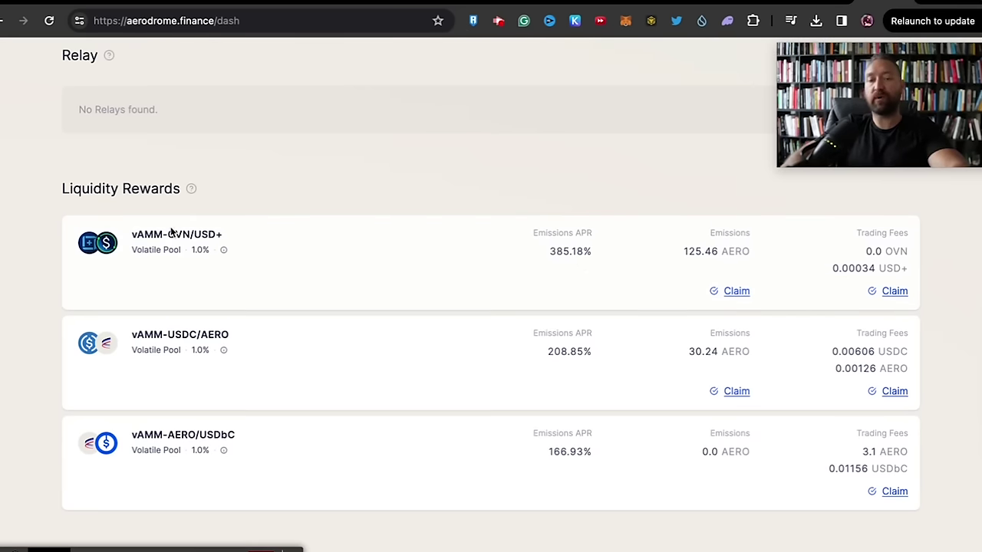
Claim the vAMM-OVN/USD+ AERO emissions and confirm in MetaMask
click(739, 295)
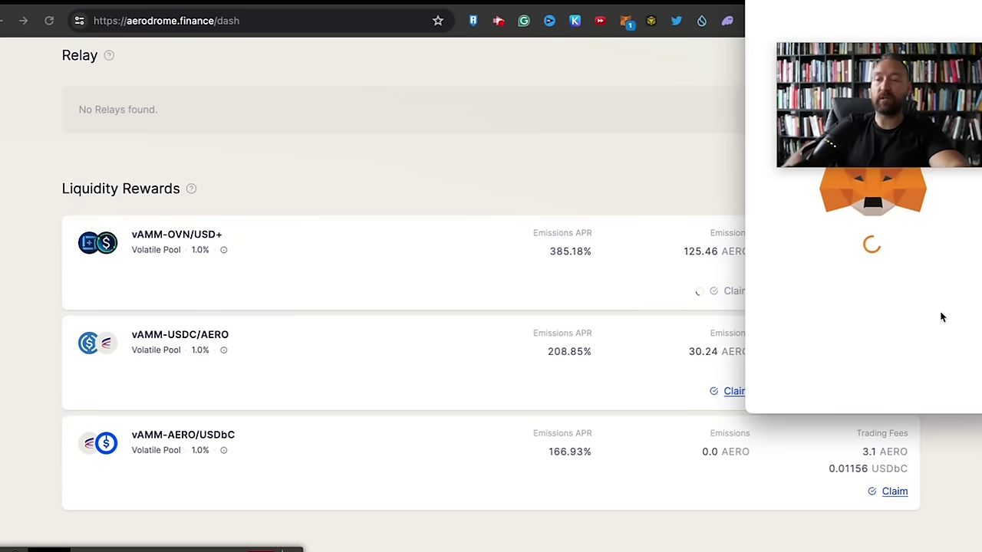
scroll(928, 353, down, 2)
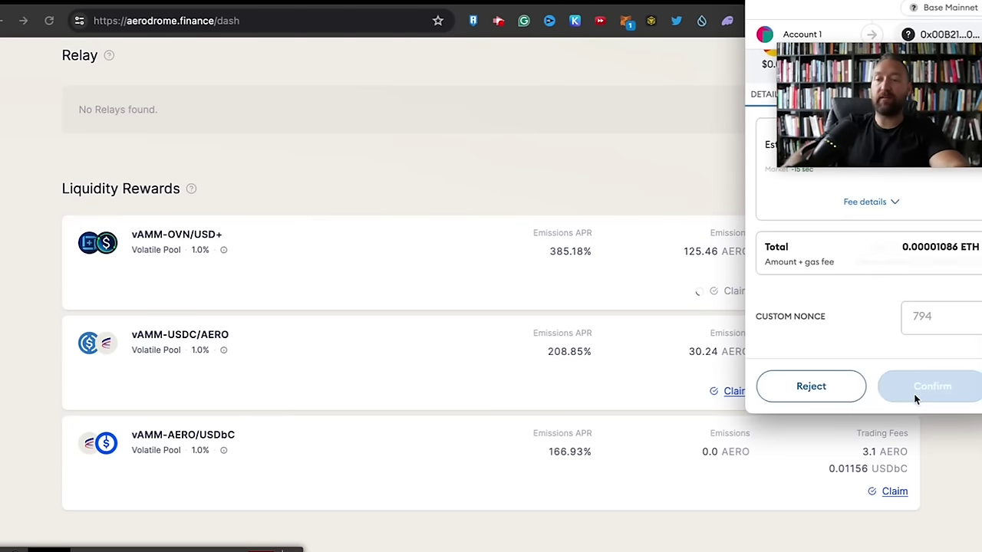
click(926, 388)
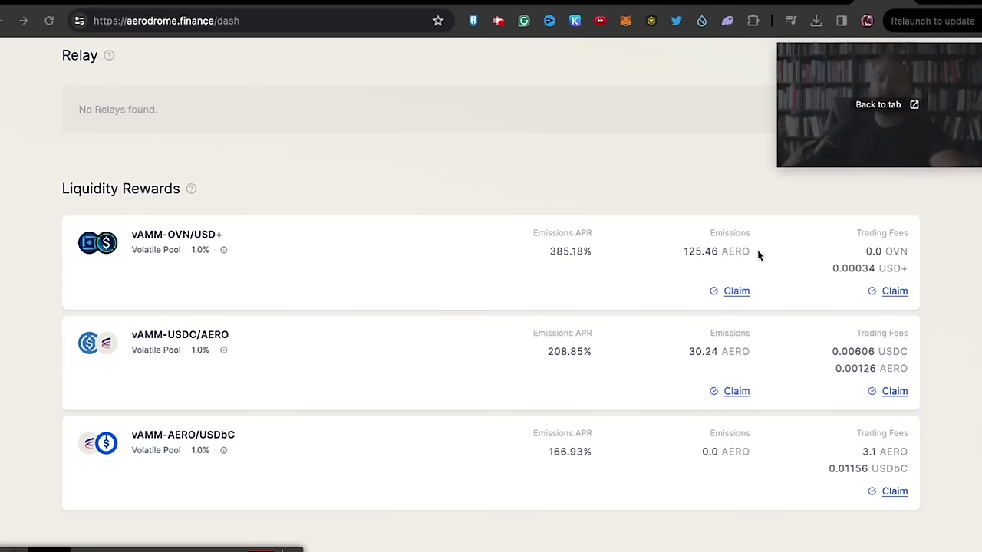
Check MetaMask's token list for the new 945.32 AERO balance
click(623, 25)
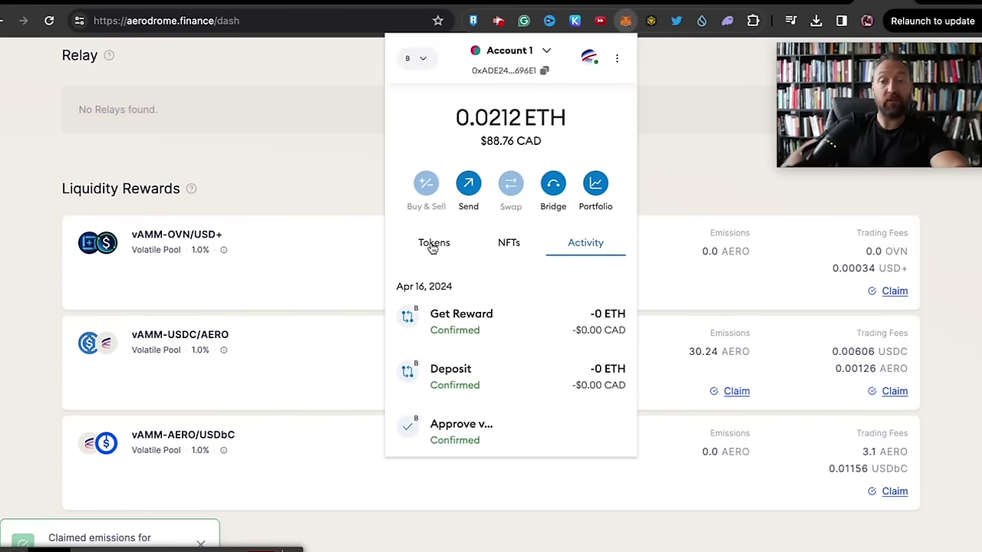
click(432, 244)
scroll(465, 309, down, 5)
scroll(535, 324, down, 5)
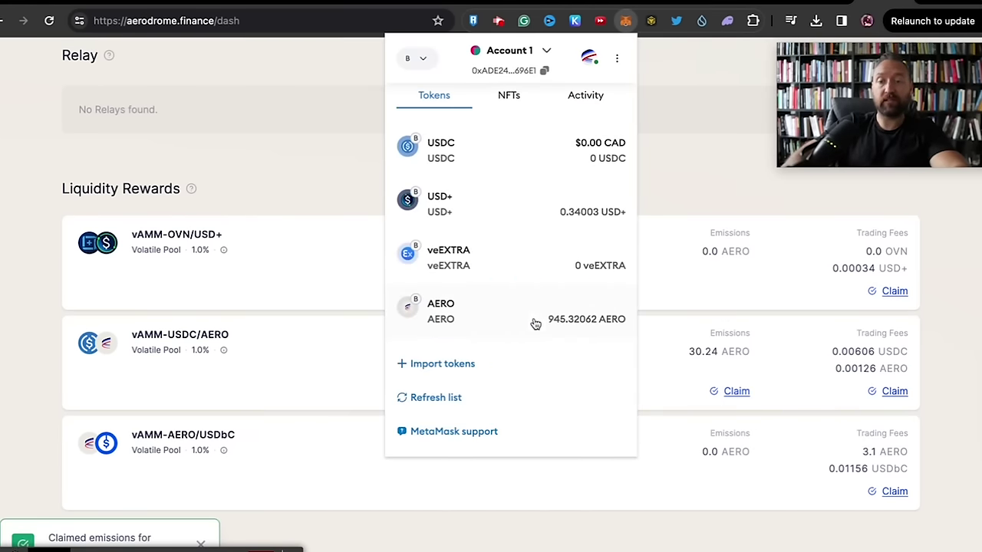
click(686, 212)
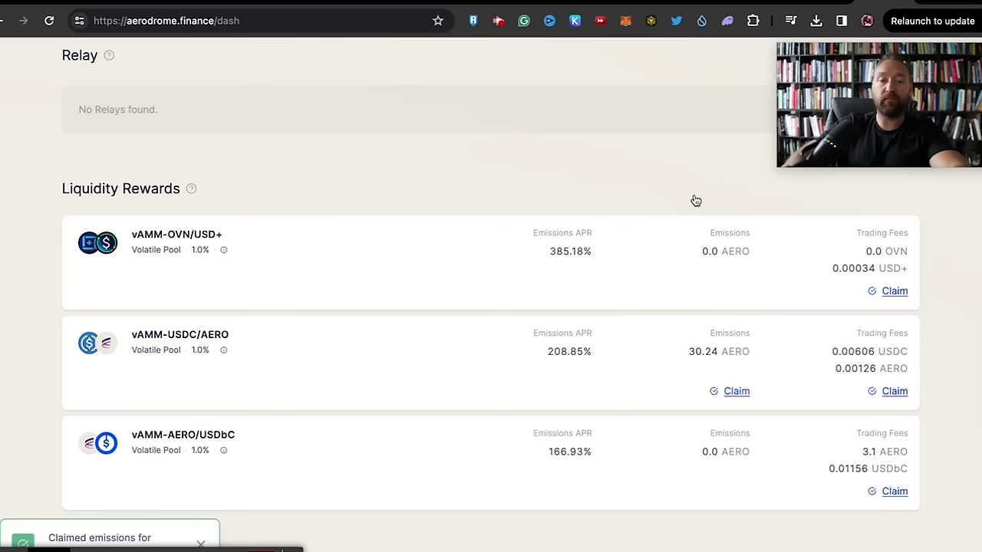
Claim the vAMM-USDC/AERO emissions and confirm MetaMask holds 975.56866 AERO
click(736, 392)
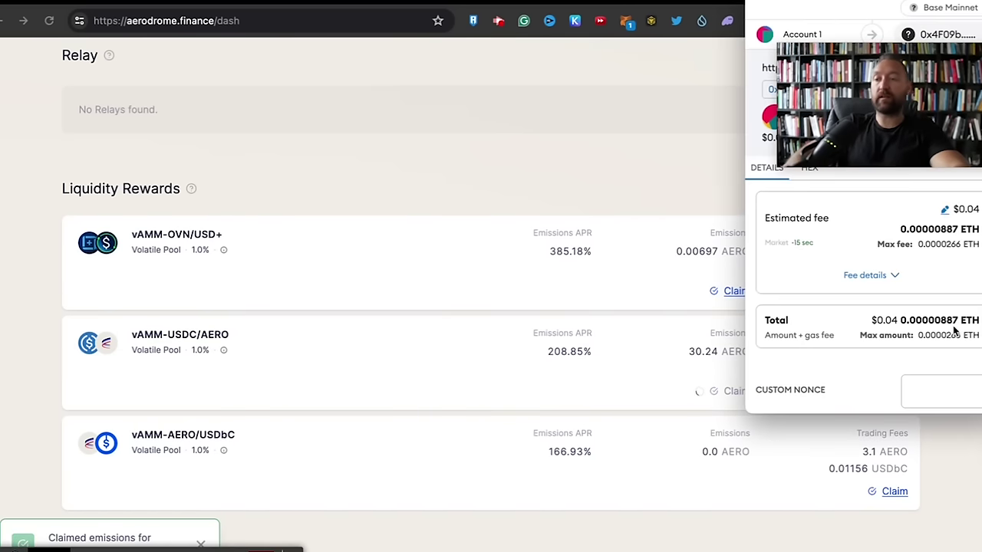
click(919, 392)
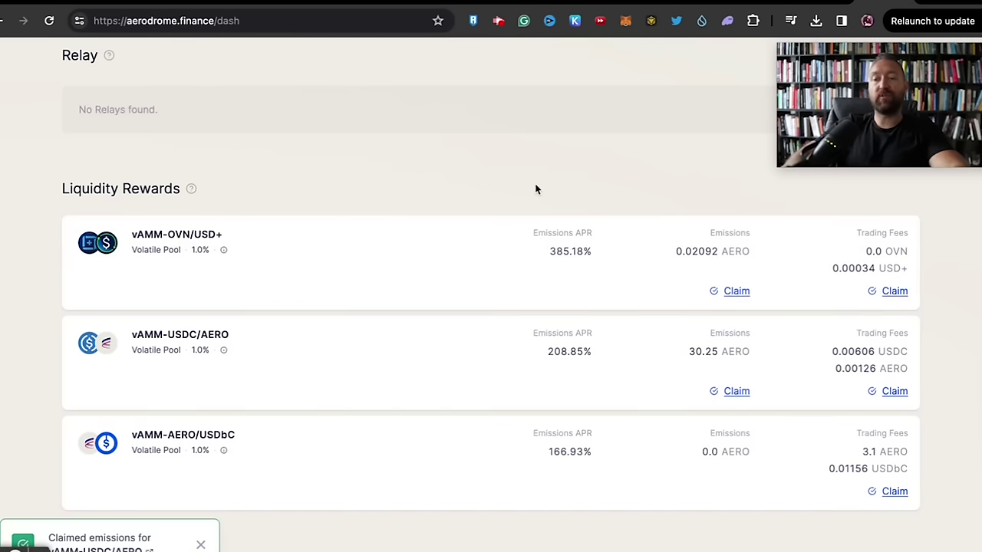
click(625, 21)
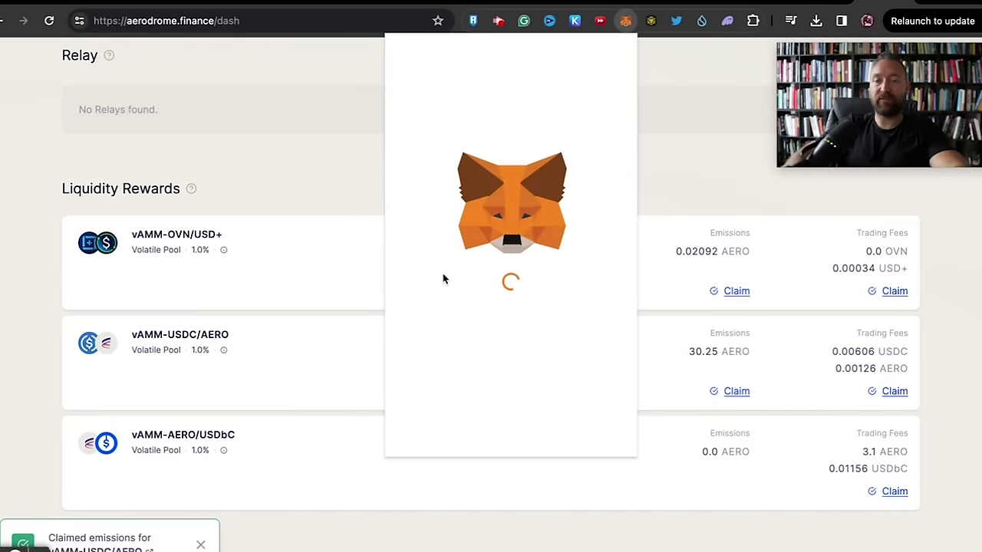
click(434, 244)
scroll(465, 314, down, 3)
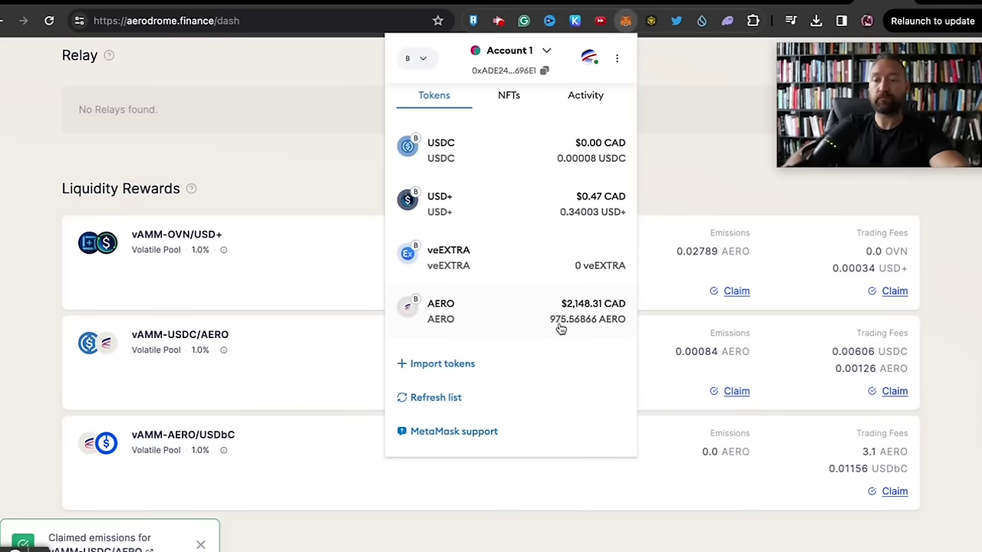
click(687, 184)
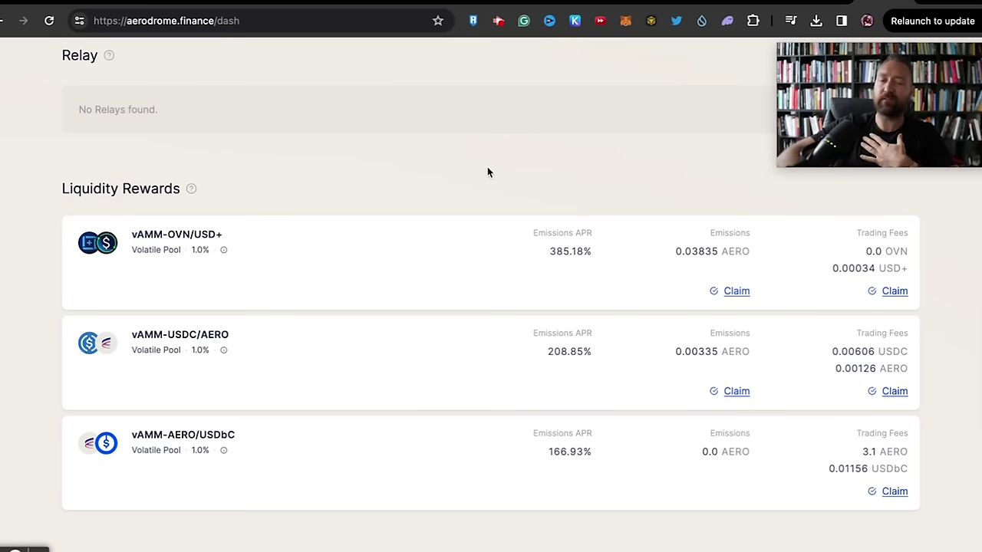
Highlight the vAMM-OVN/USD+ and USDC/AERO pool names on the rewards dashboard
drag(172, 234, 237, 240)
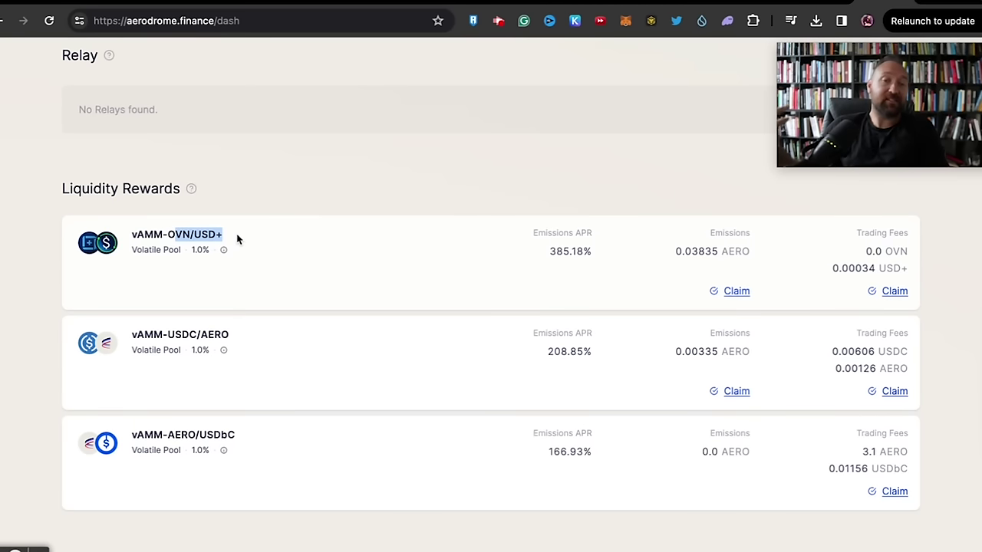
drag(227, 238, 135, 235)
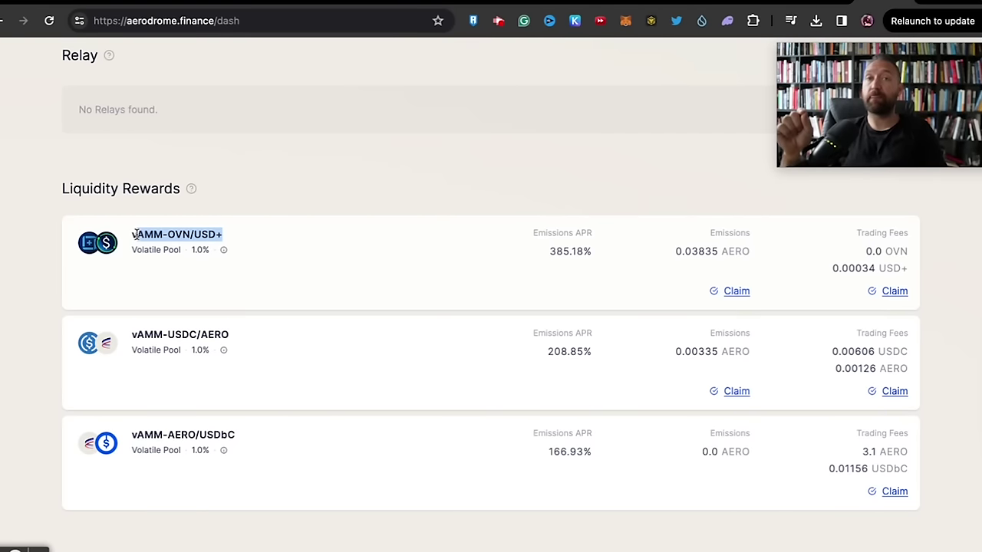
drag(167, 335, 234, 338)
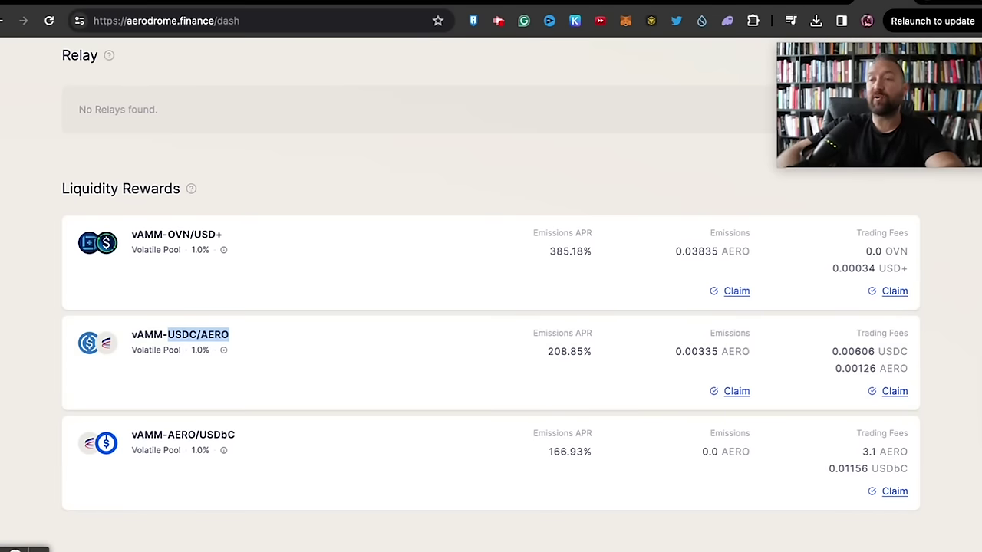
Load the Underdog Community feed in a new browser tab
key(ctrl+t)
text(und)
key(Return)
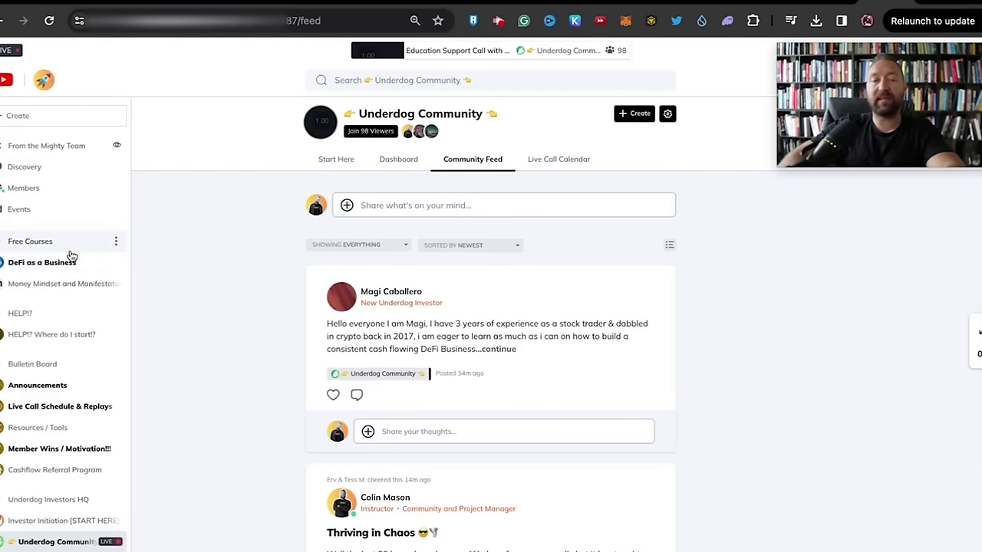
Look over the DeFi as a Business course lessons, then open the Underdog Community Dashboard tab
click(46, 262)
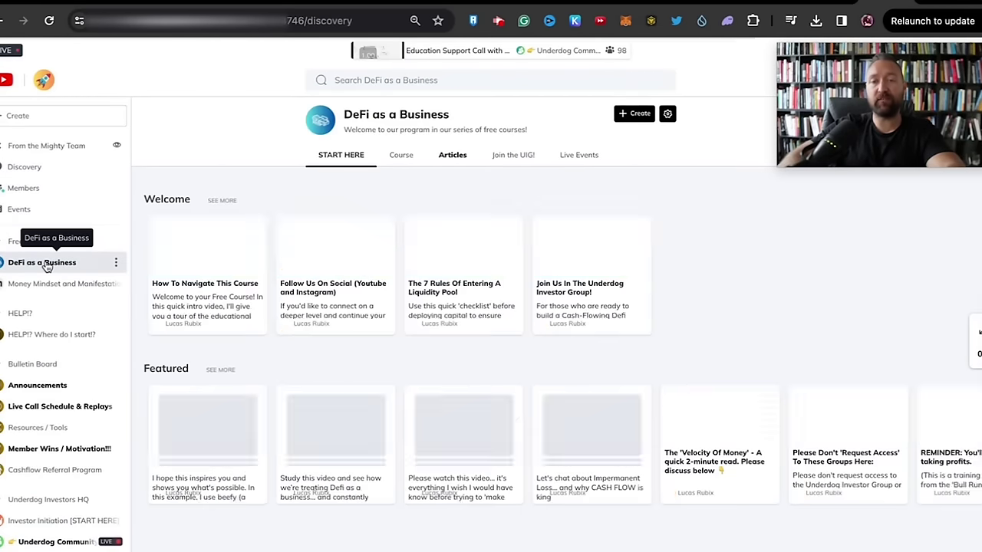
click(402, 157)
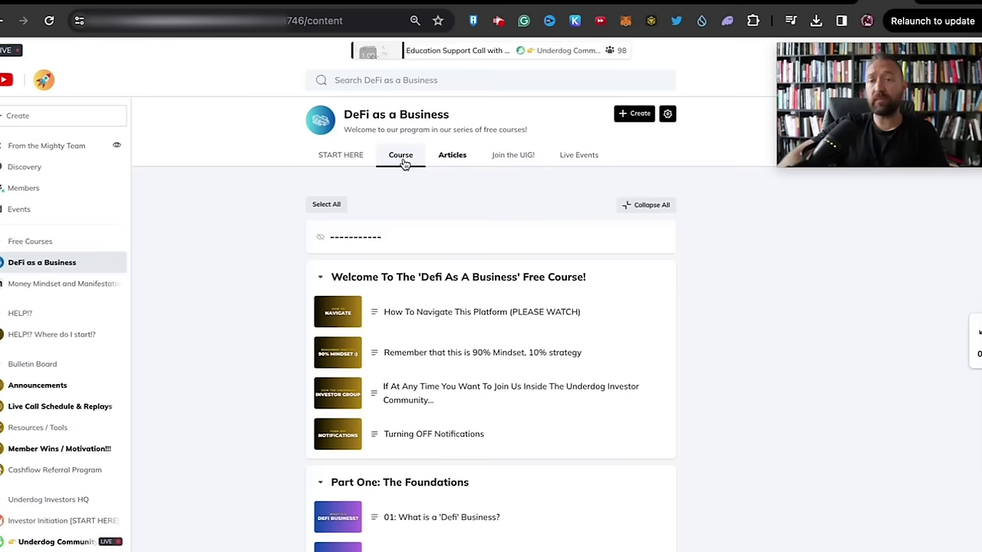
scroll(33, 377, down, 2)
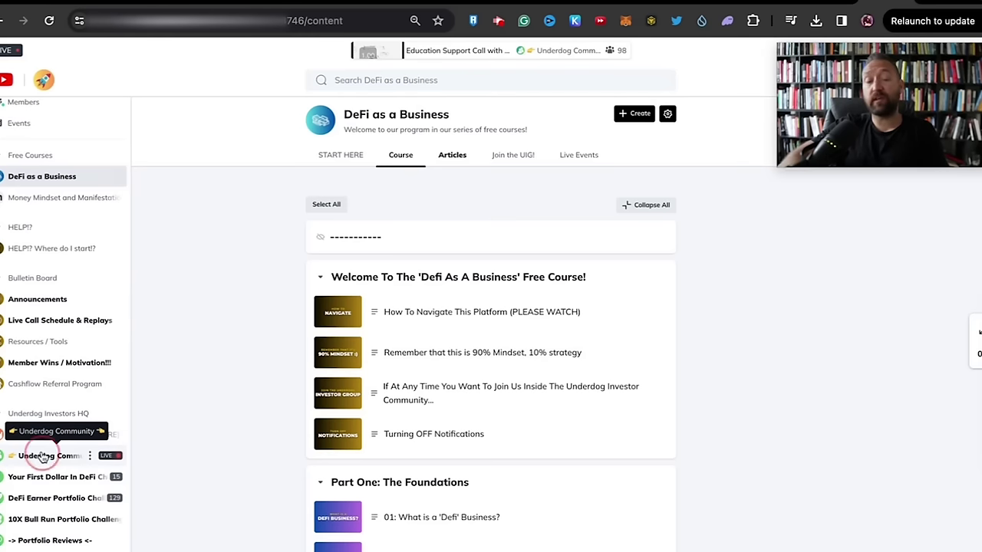
click(44, 457)
click(398, 166)
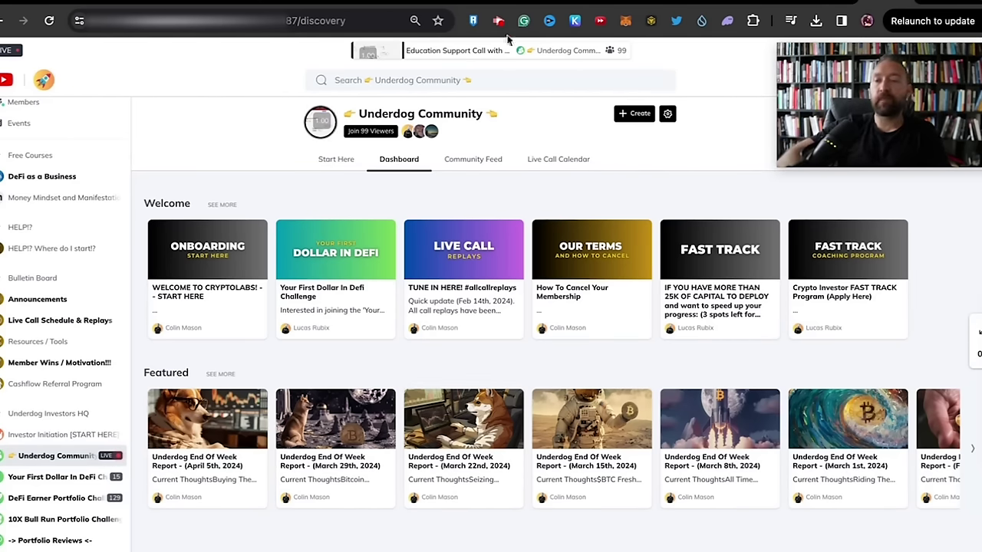
click(474, 50)
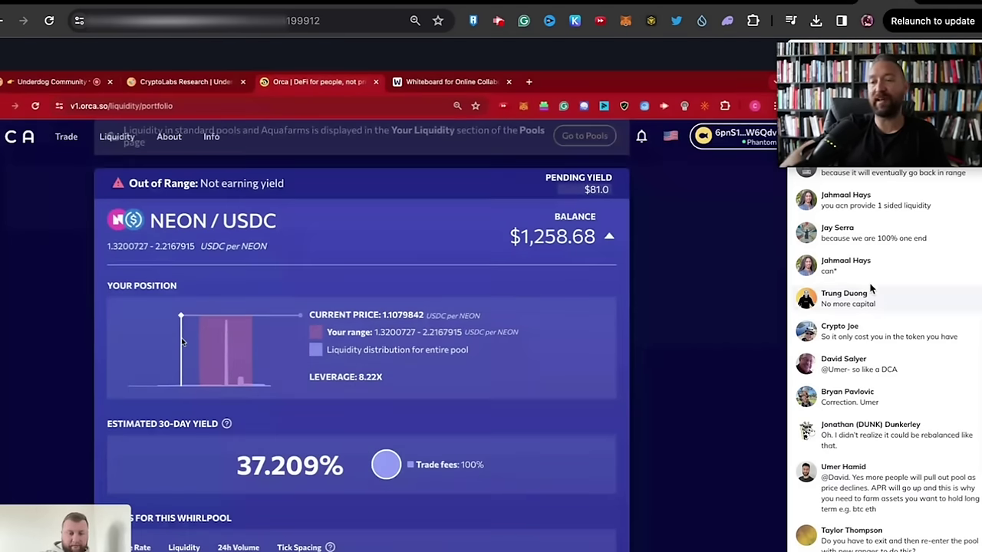
scroll(871, 288, up, 3)
scroll(871, 288, up, 3)
scroll(871, 287, up, 3)
scroll(871, 287, down, 10)
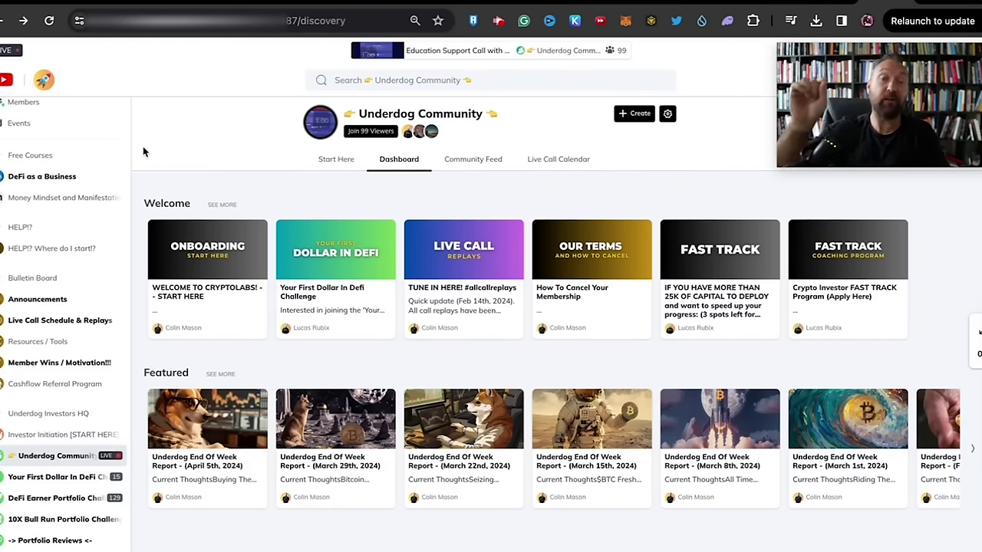
Open the DeFi Missions tab of the DeFi Earner Portfolio Challenge space
scroll(27, 418, down, 2)
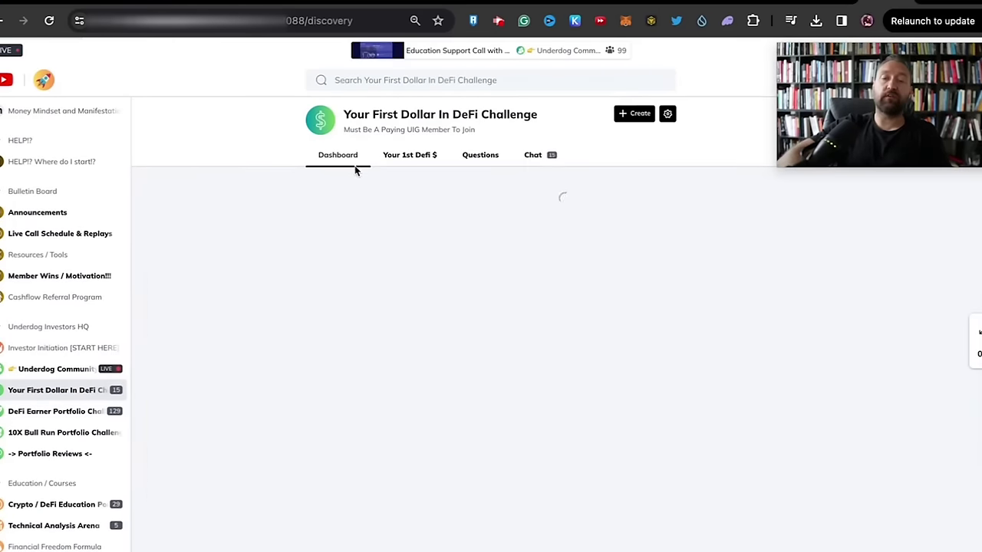
click(43, 415)
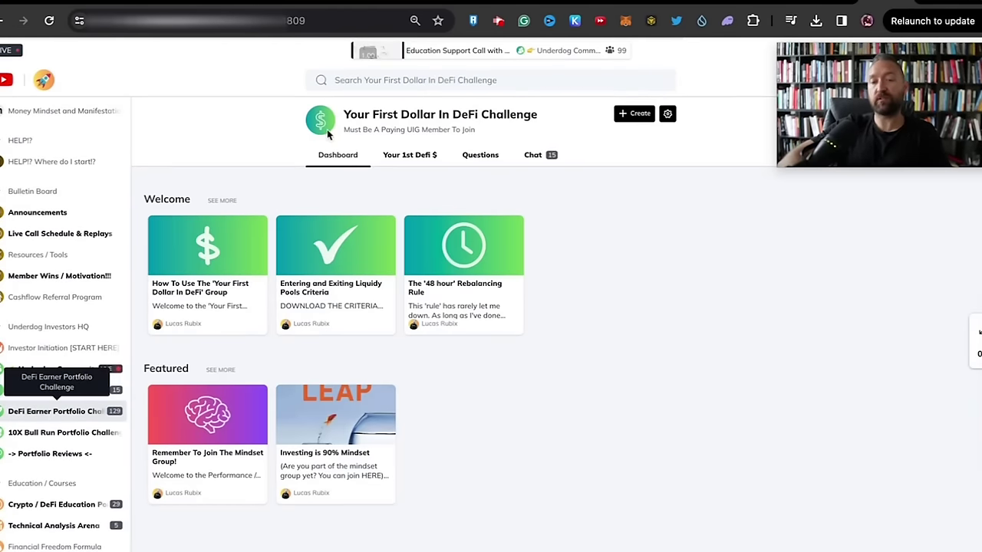
click(399, 157)
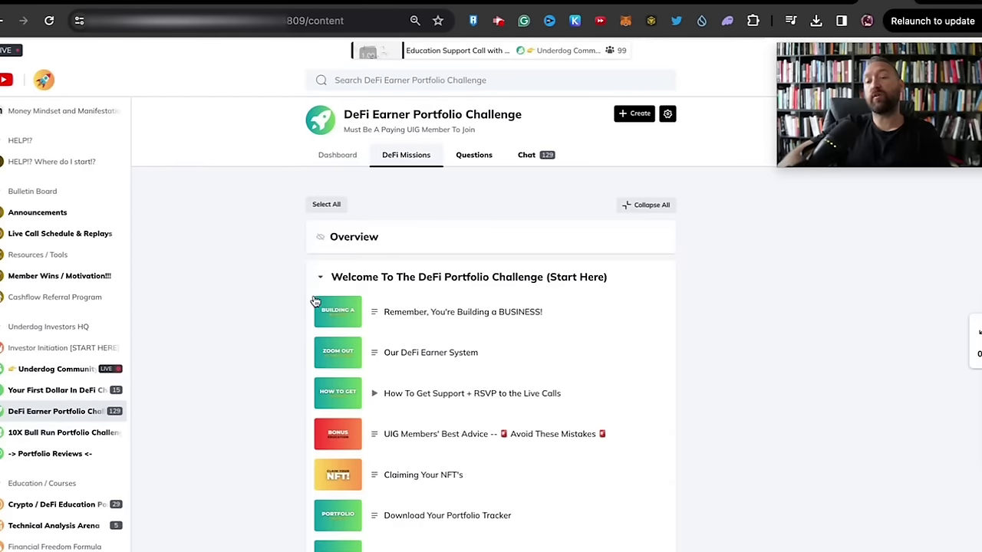
Scroll through the mission quests, then return to the Aerodrome rewards dashboard
scroll(238, 417, down, 10)
scroll(239, 412, down, 2)
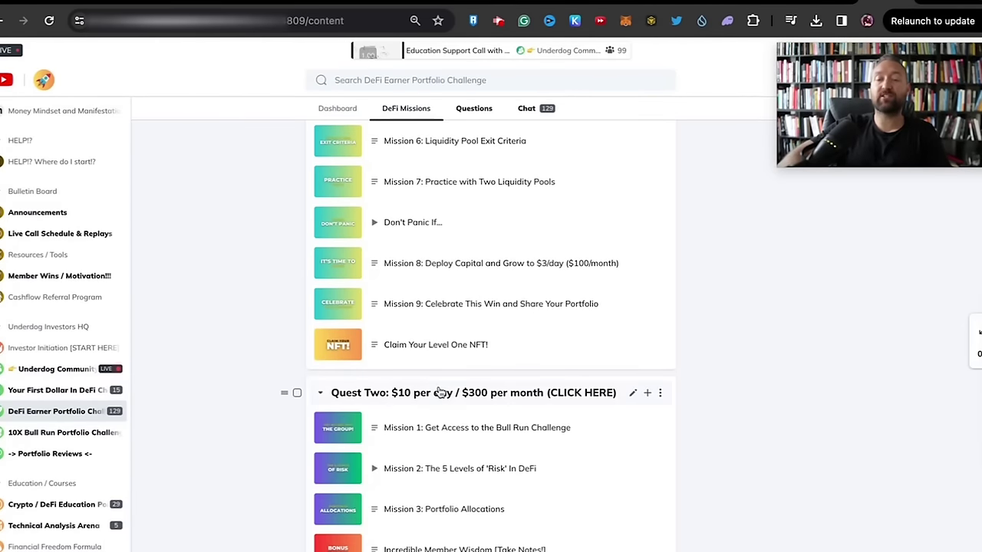
scroll(442, 393, up, 5)
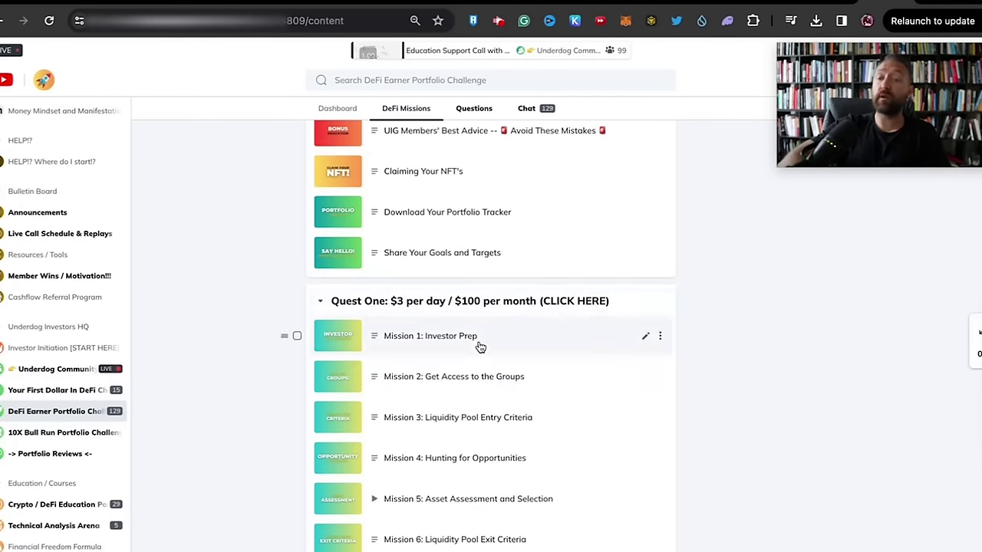
scroll(478, 345, down, 15)
scroll(481, 347, down, 4)
scroll(481, 348, up, 6)
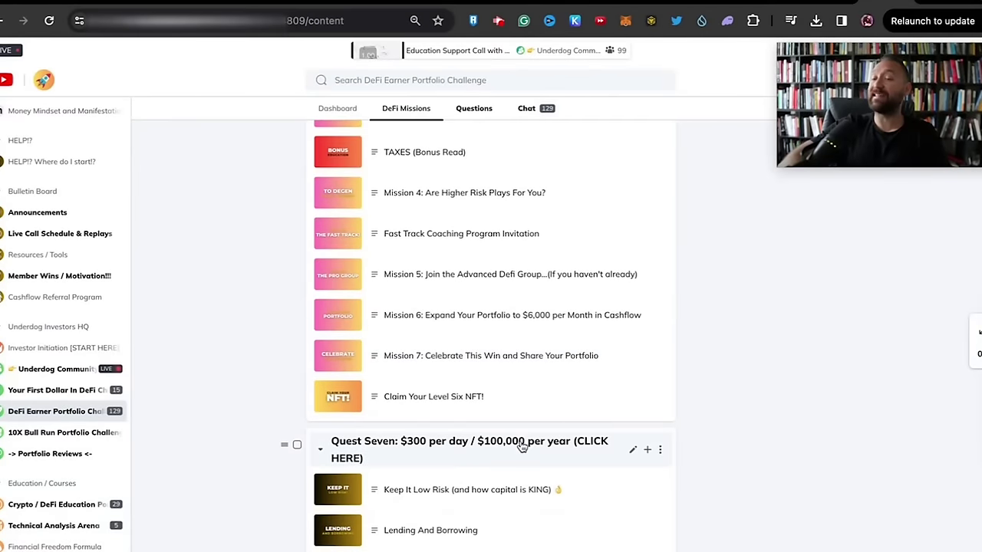
scroll(235, 272, up, 5)
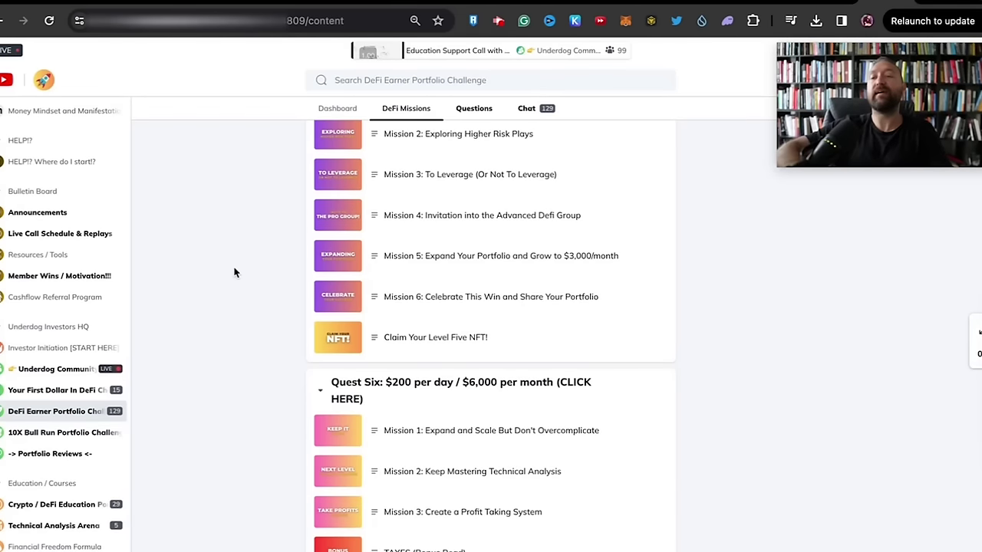
mouse_move(46, 369)
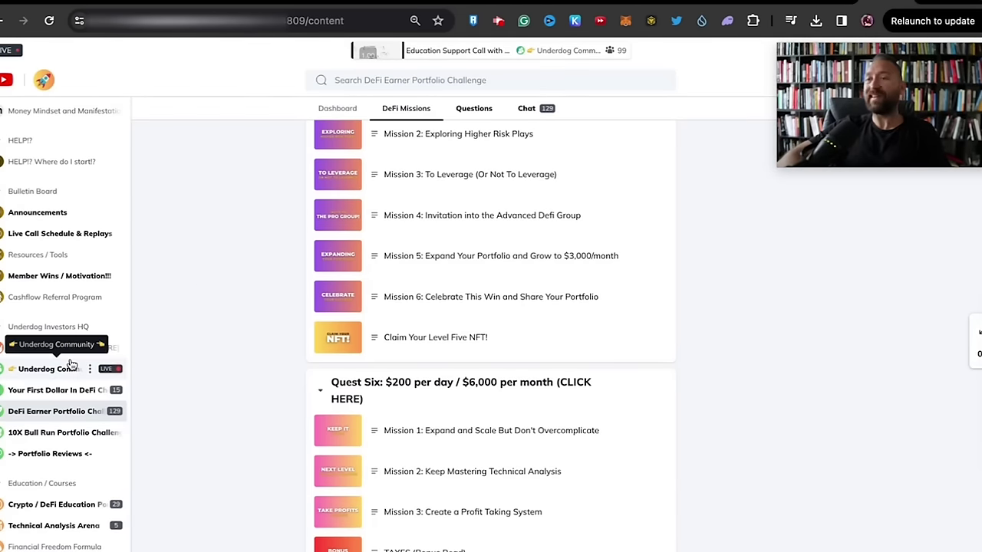
scroll(71, 363, down, 2)
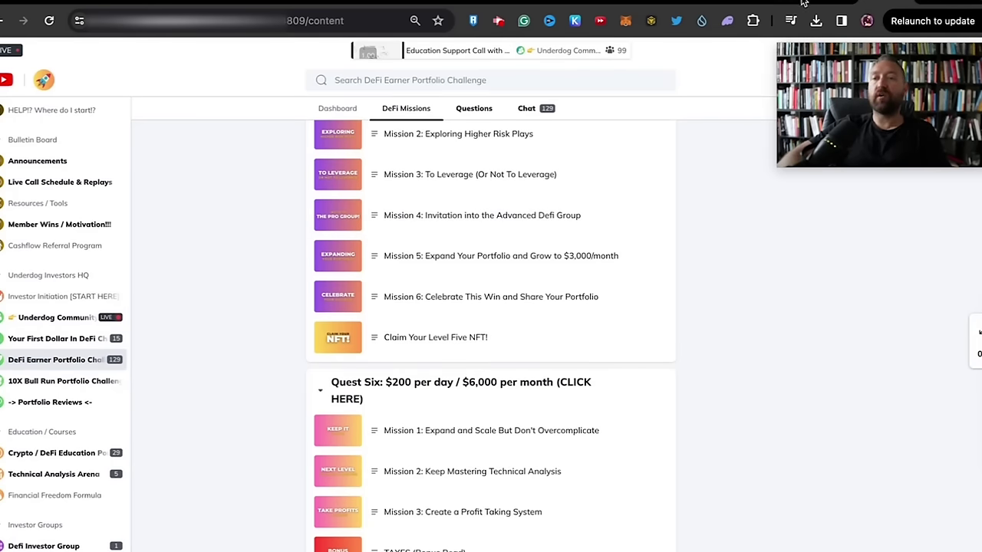
click(802, 3)
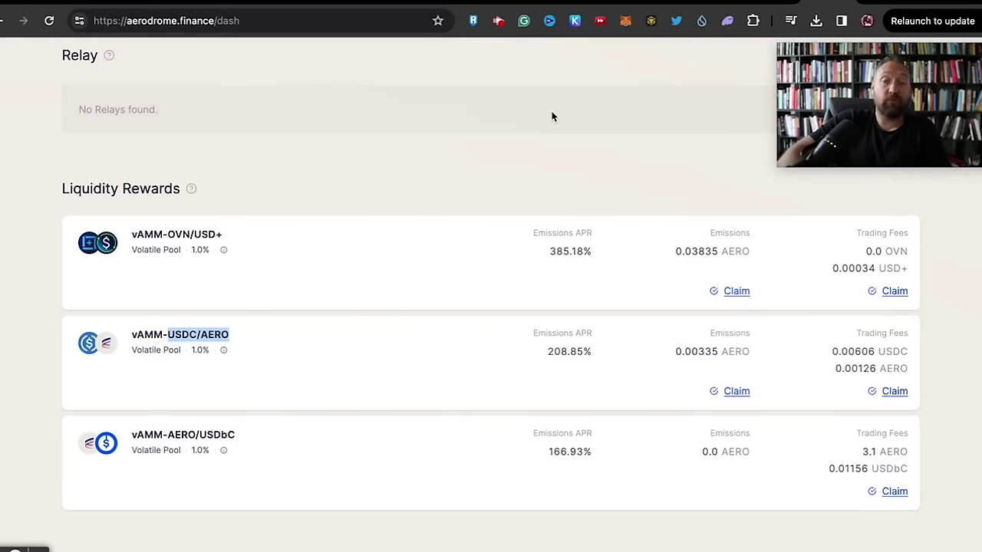
Switch to DefiLlama's Aerodrome page showing $688.63m TVL and the AERO volume chart
click(813, 2)
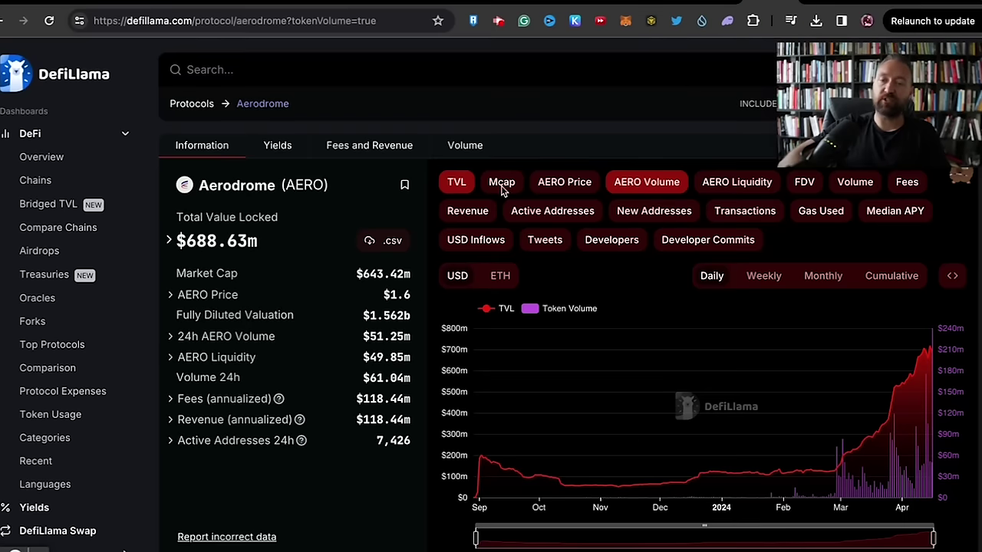